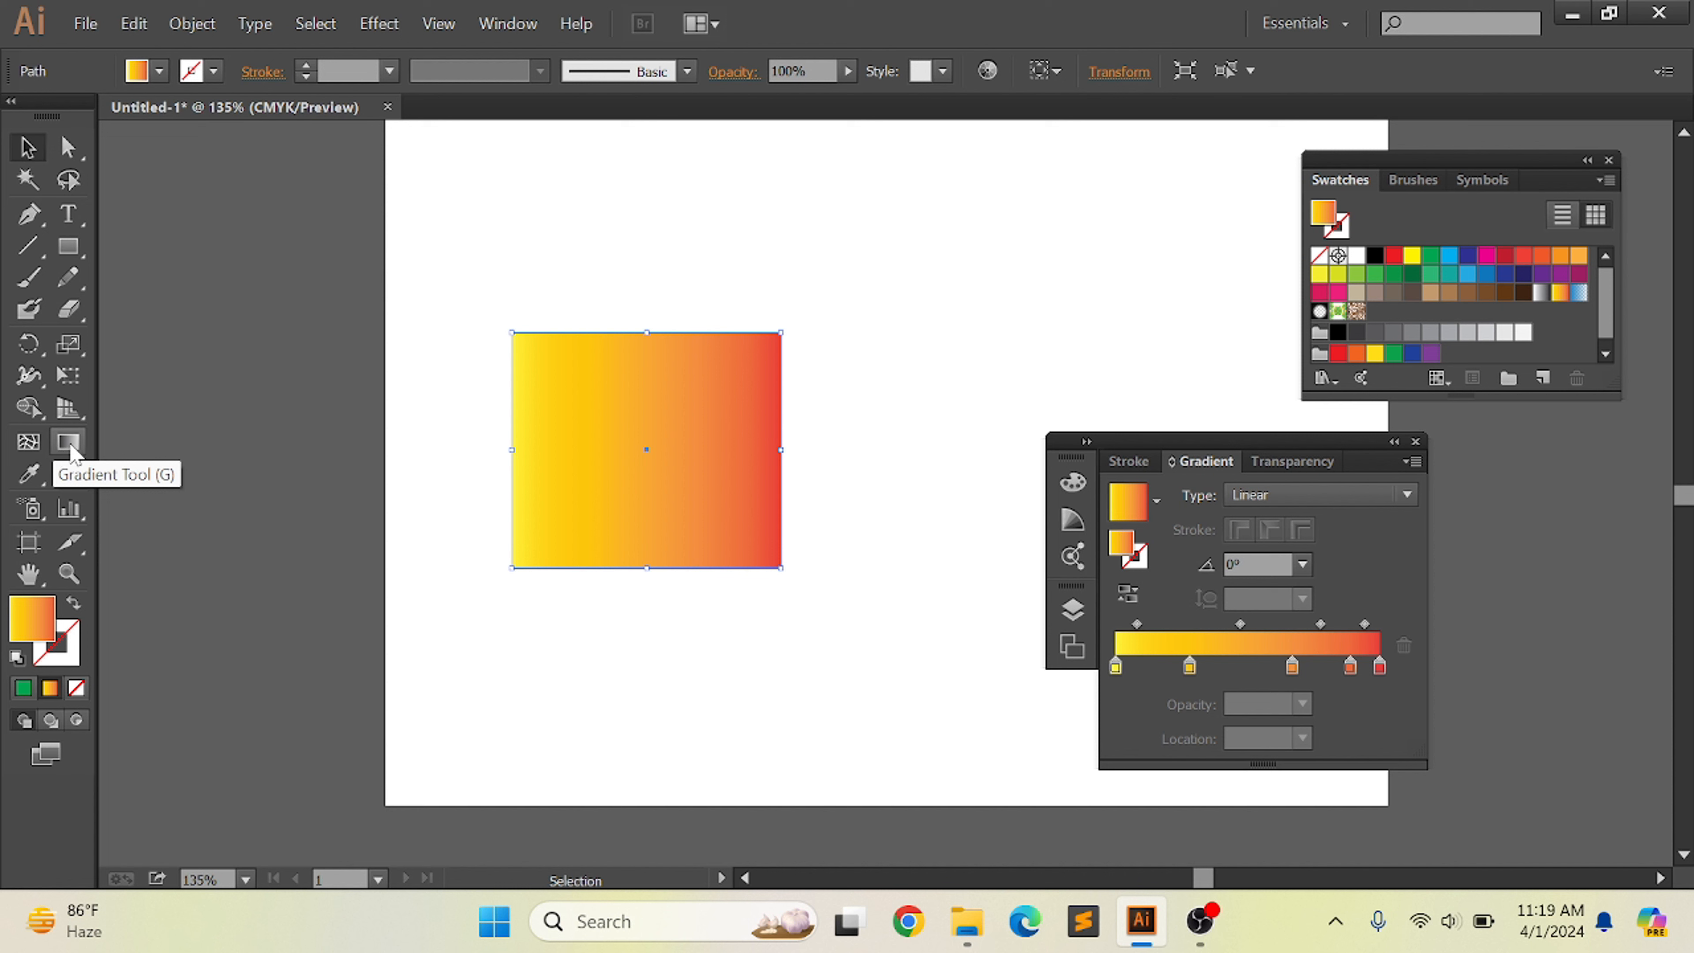
- Redraw the rectangle's linear gradient with the Gradient tool, ending with a nearly vertical blend from yellow at the top to red at the bottom
{"action": "left_click", "coordinate": [69, 444]}
{"action": "mouse_move", "coordinate": [616, 314]}
{"action": "left_mouse_down"}
{"action": "mouse_move", "coordinate": [632, 523]}
{"action": "mouse_move", "coordinate": [618, 560]}
{"action": "left_mouse_up"}
{"action": "left_click_drag", "start_coordinate": [822, 445], "coordinate": [506, 461]}
{"action": "left_click_drag", "start_coordinate": [660, 307], "coordinate": [634, 562]}
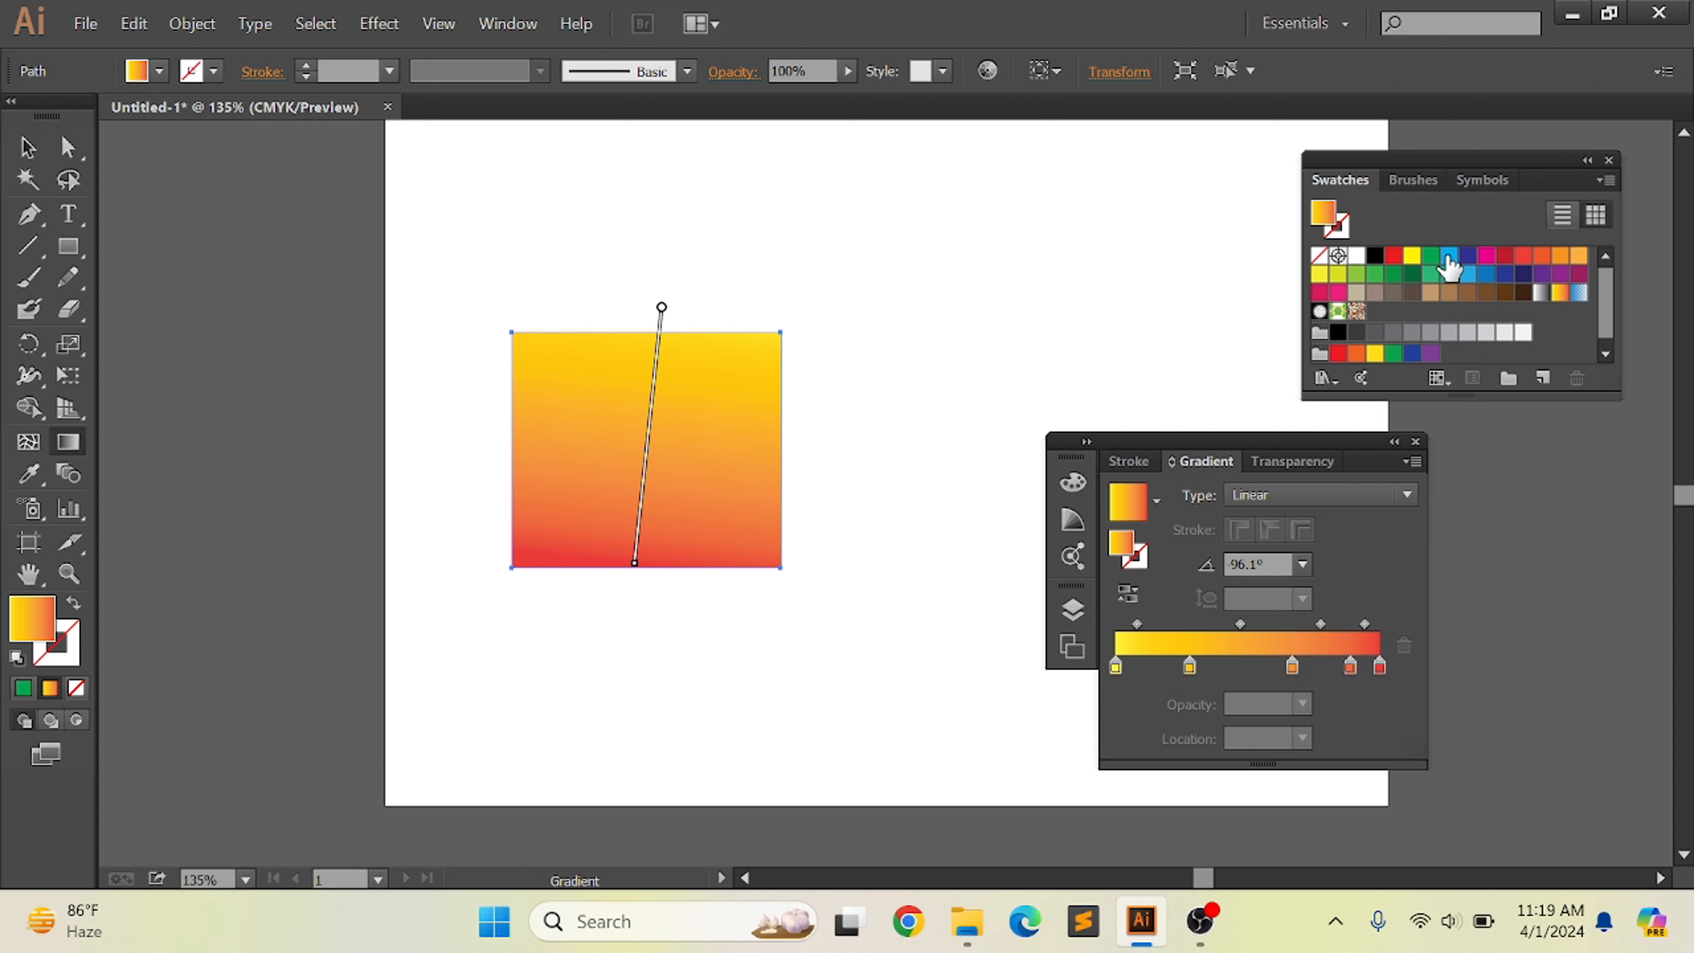
- Add a light blue stop at about 46% and a navy stop at about 60% to the rectangle's gradient
{"action": "left_click_drag", "start_coordinate": [1449, 265], "coordinate": [1238, 678]}
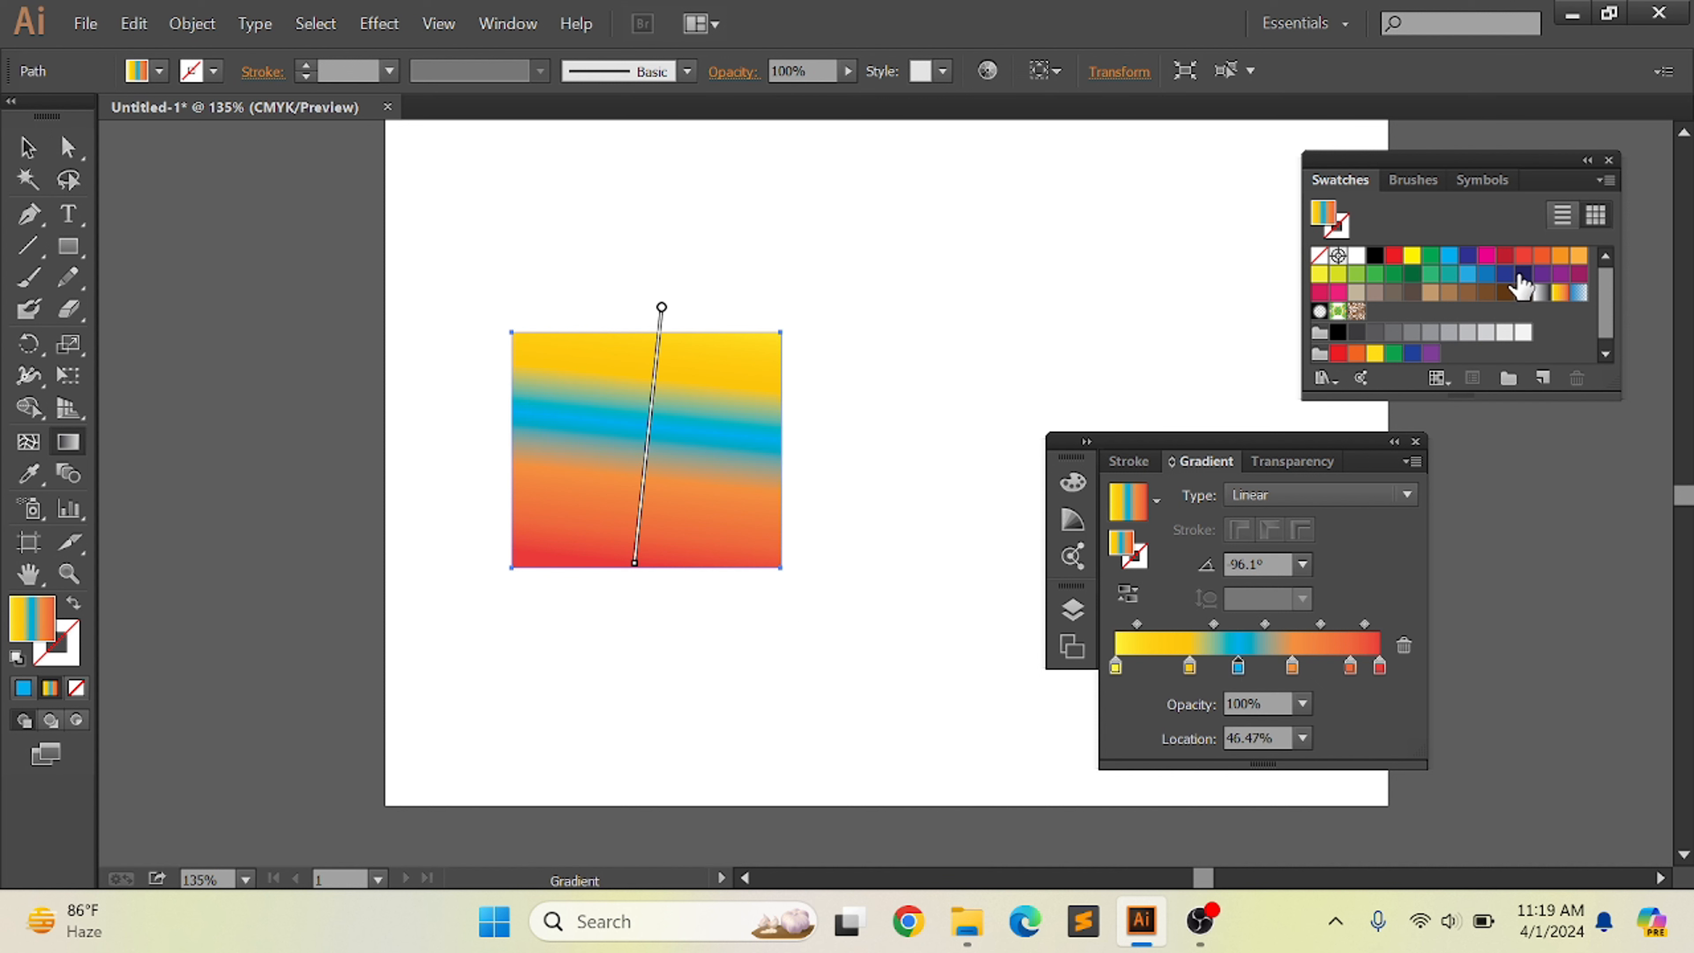
{"action": "left_click_drag", "start_coordinate": [1524, 283], "coordinate": [1421, 730]}
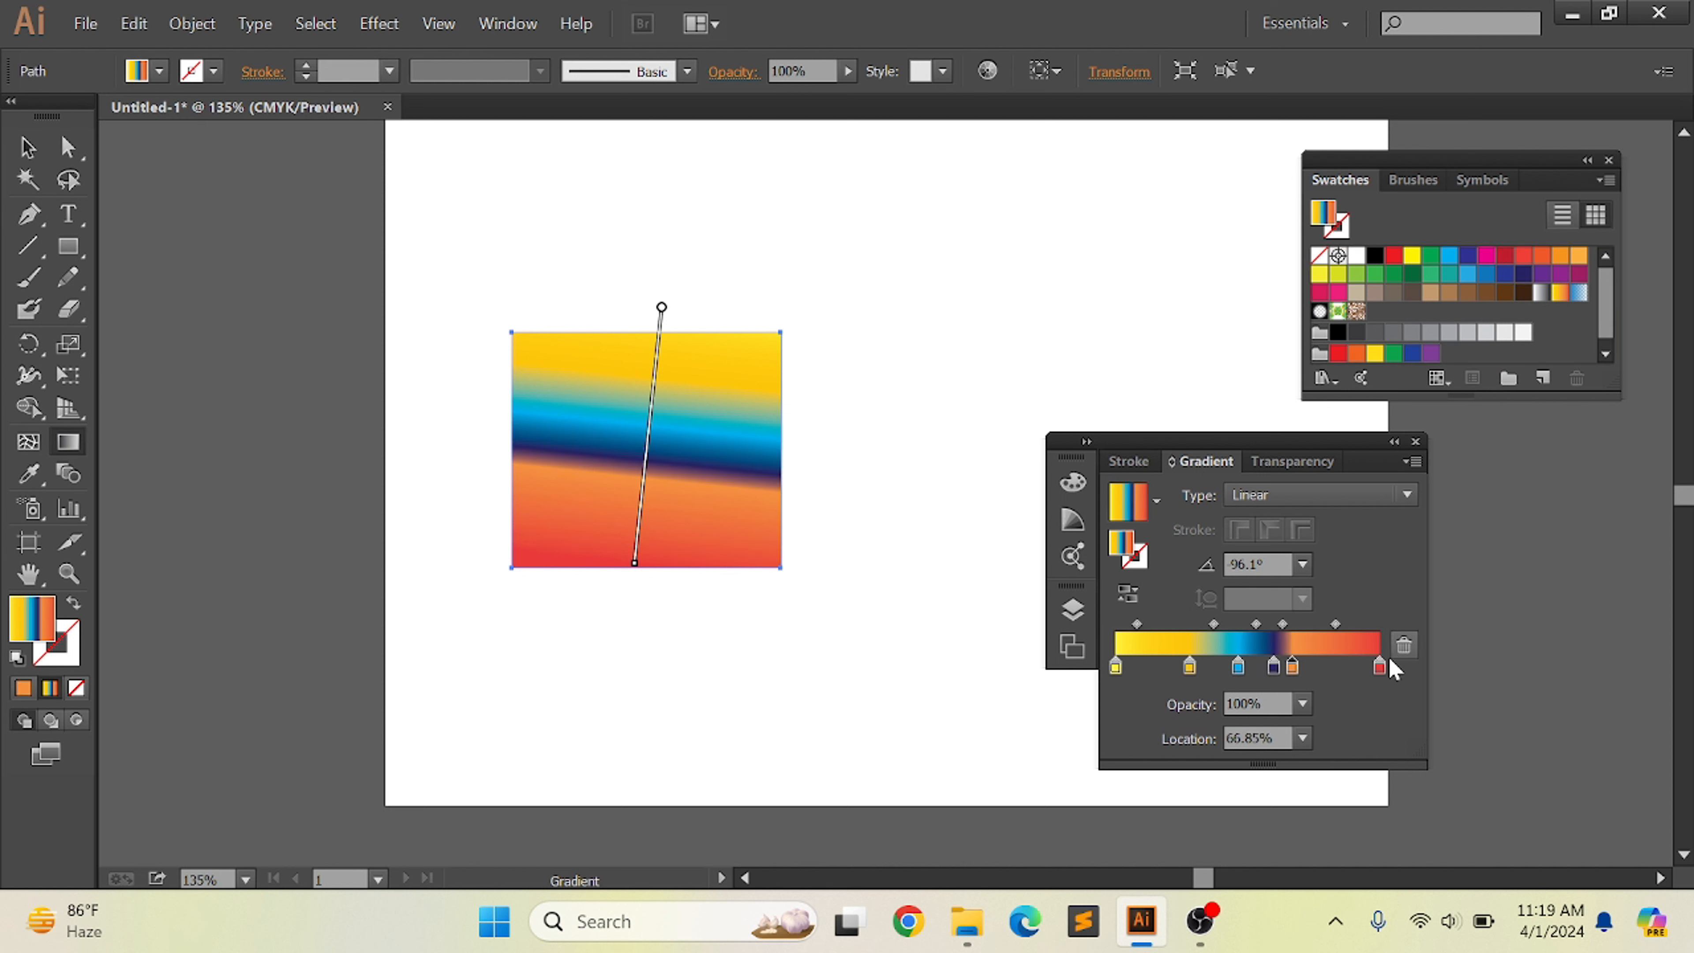
- Remove the red, orange and both yellow stops from the gradient, keeping only light blue and navy
{"action": "left_click_drag", "start_coordinate": [1380, 670], "coordinate": [1405, 652]}
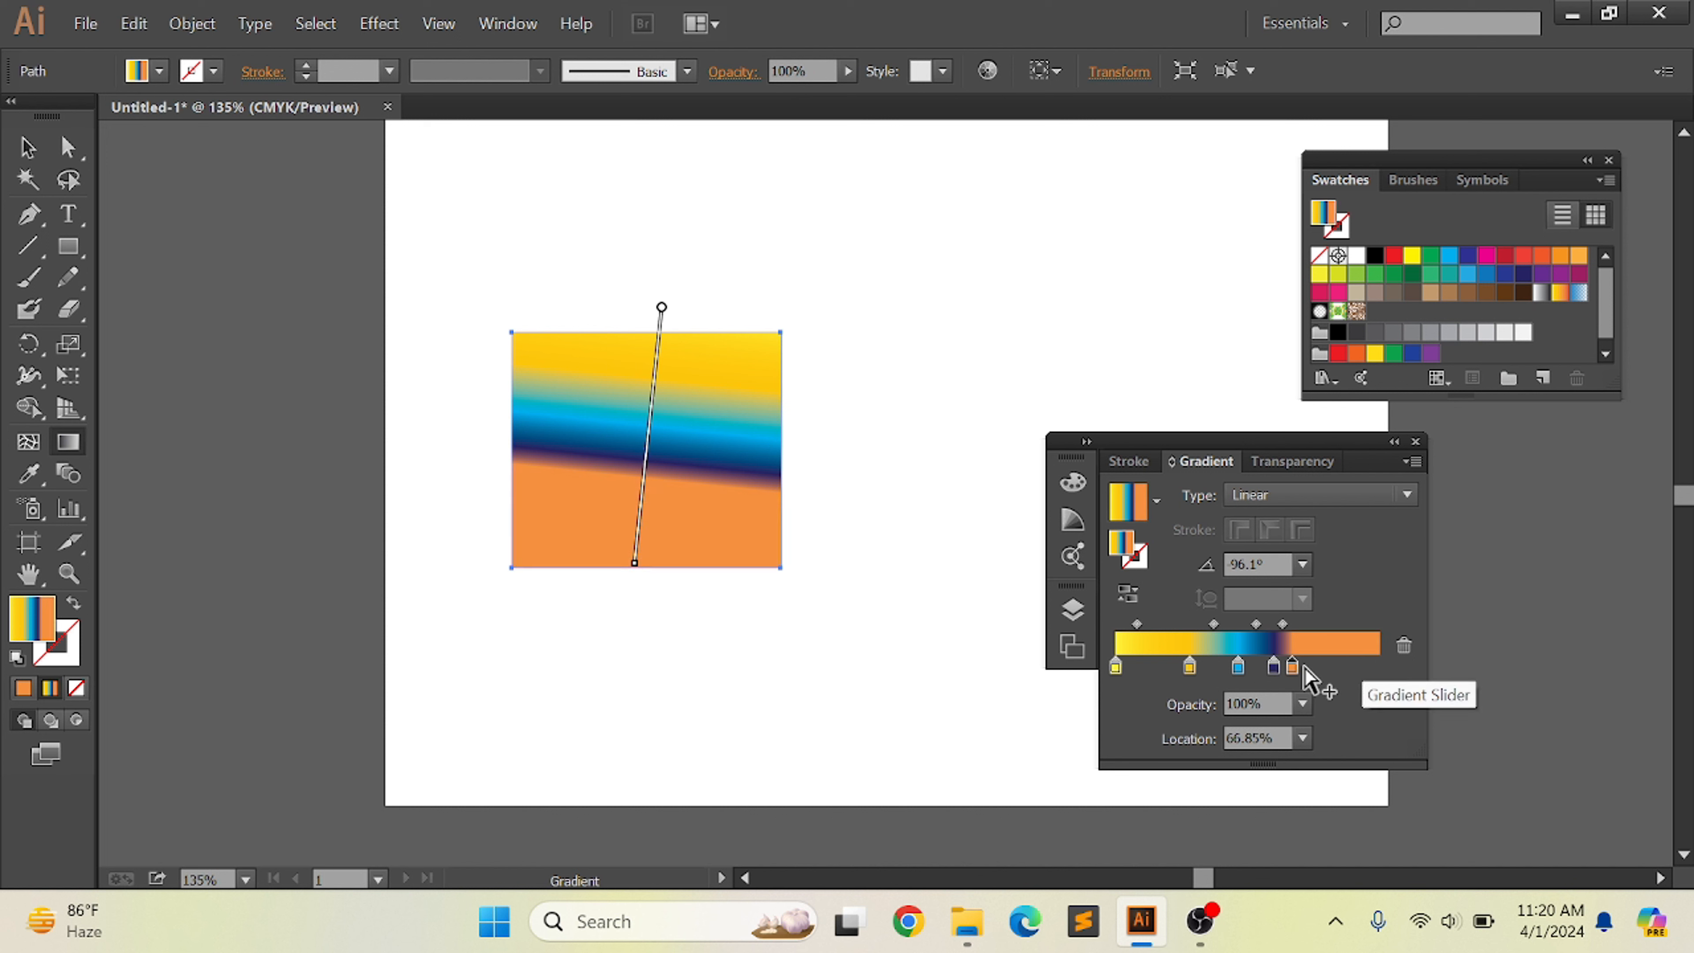
{"action": "left_click_drag", "start_coordinate": [1291, 666], "coordinate": [1392, 696]}
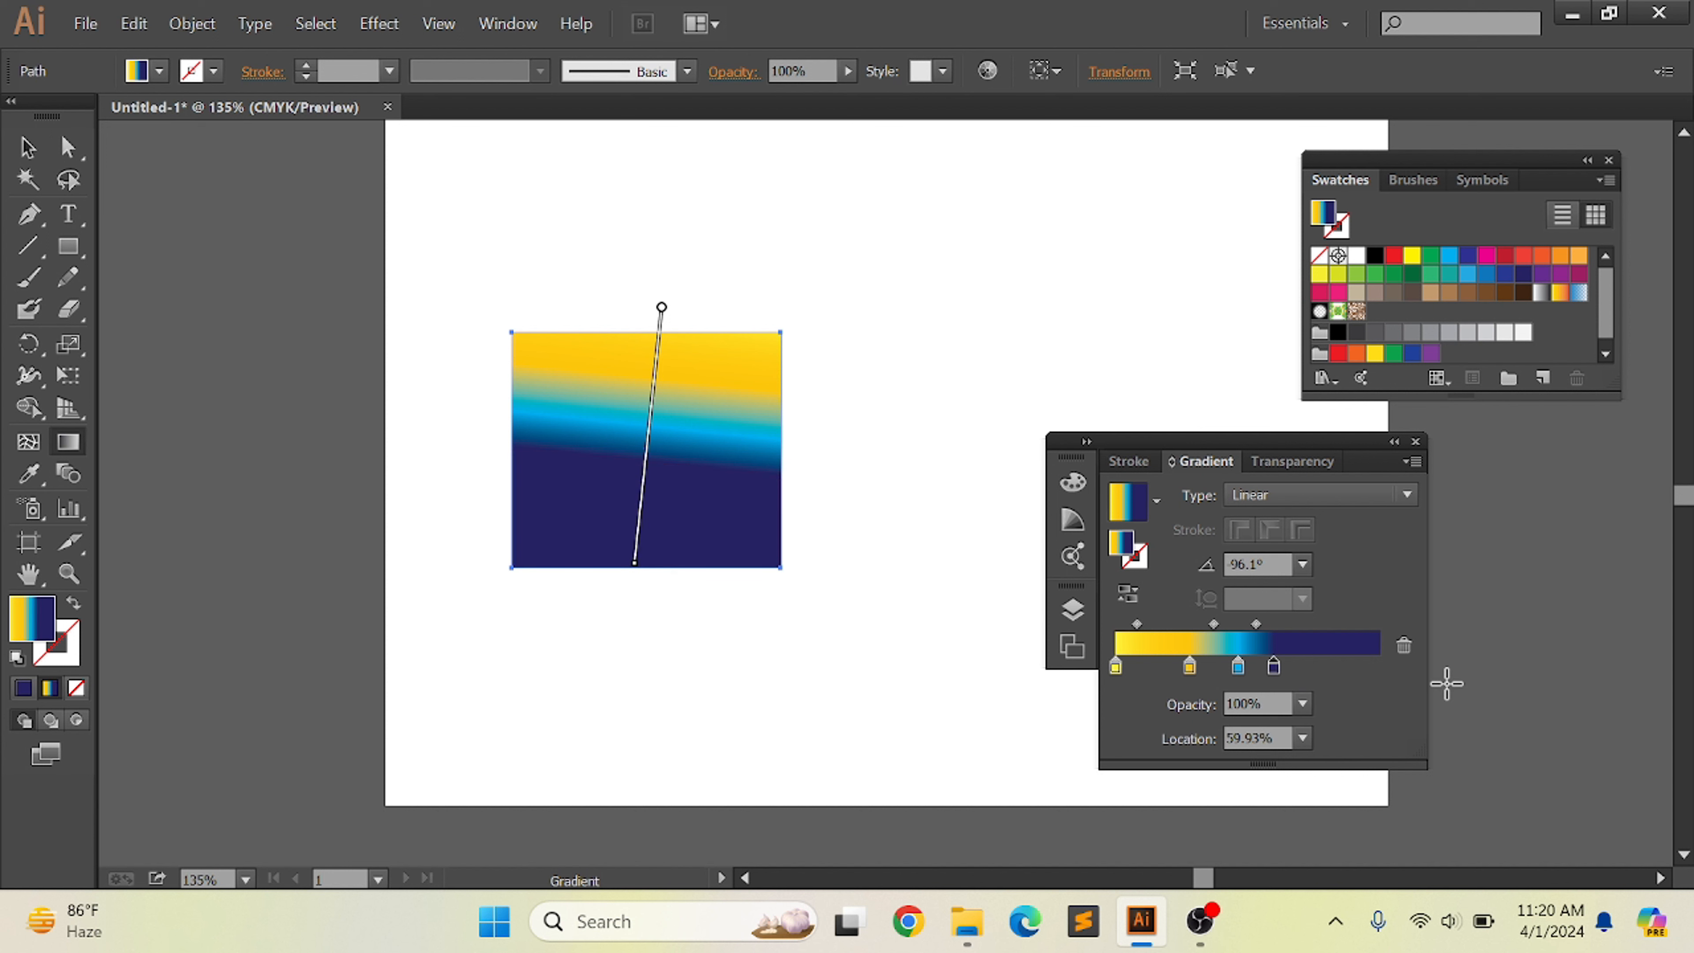
{"action": "left_click_drag", "start_coordinate": [1115, 667], "coordinate": [1119, 745]}
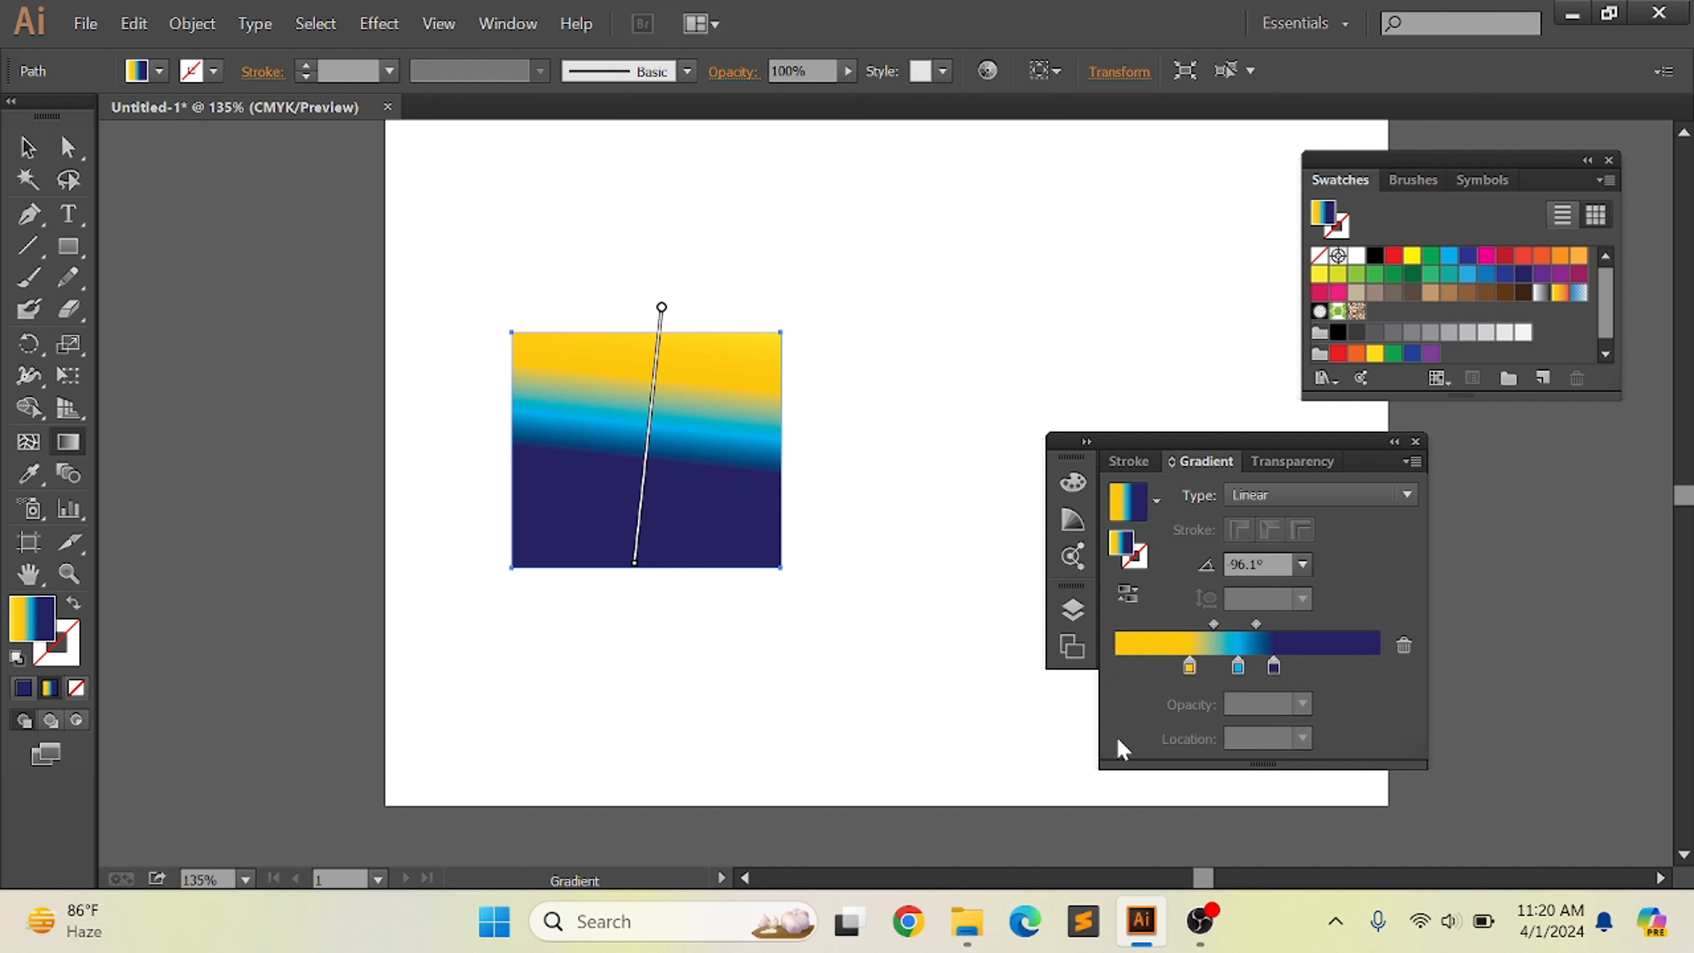
{"action": "left_click_drag", "start_coordinate": [1191, 671], "coordinate": [1197, 728]}
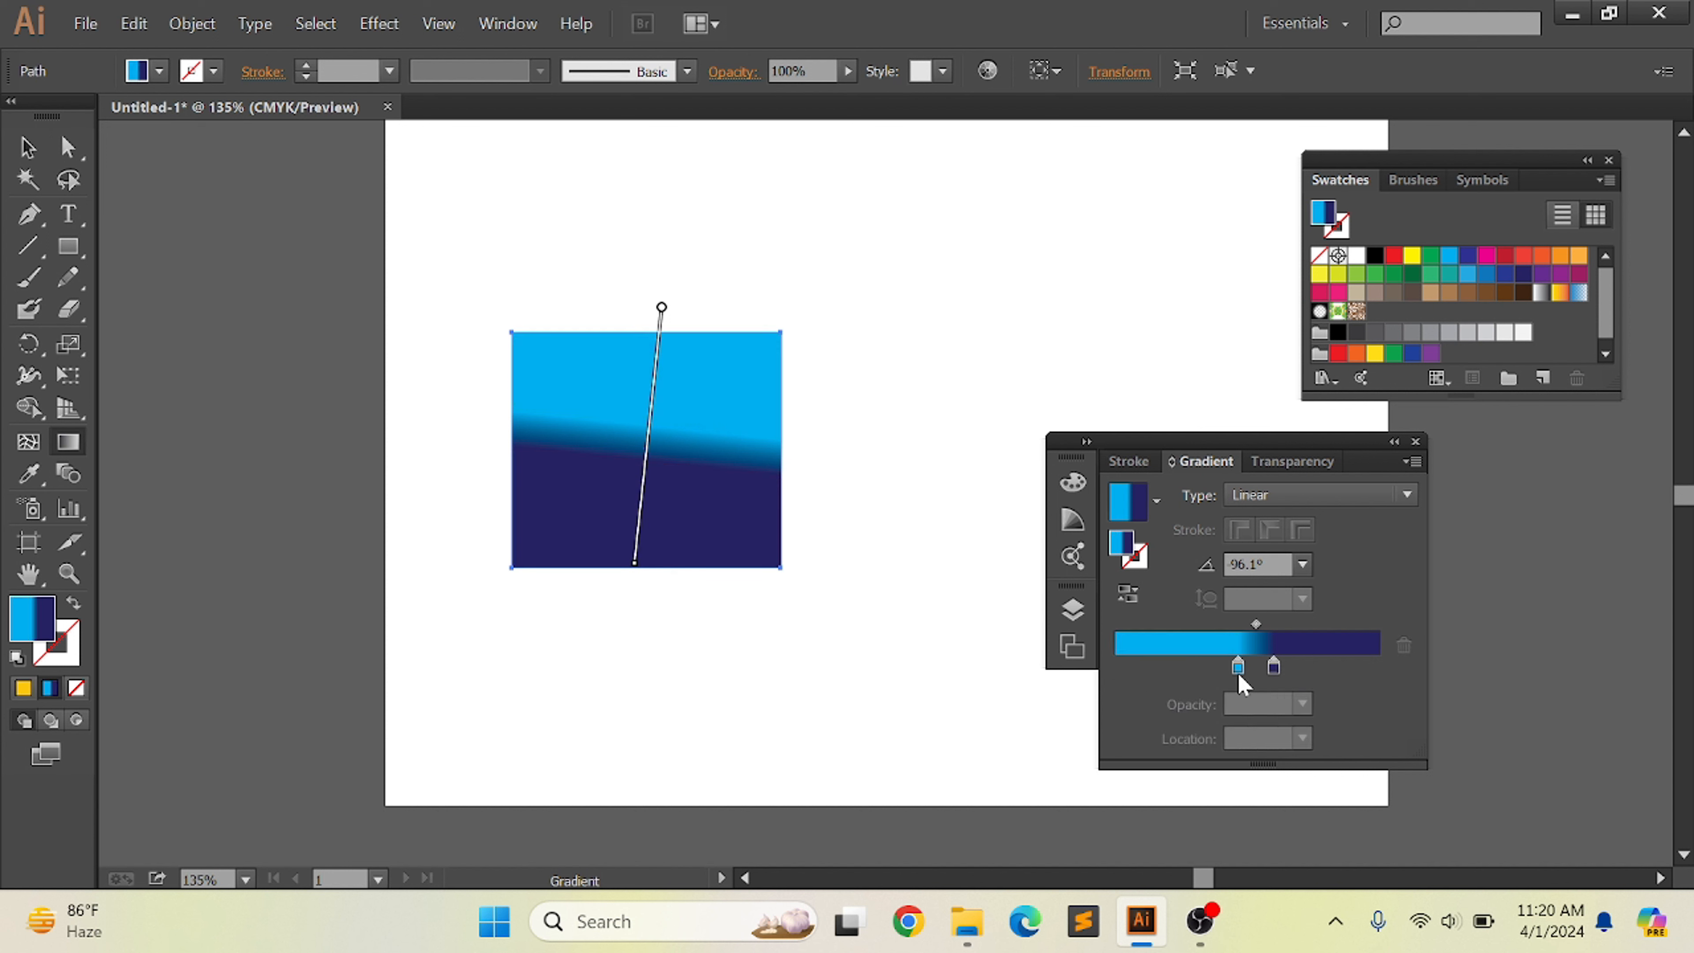
- Spread the remaining stops apart, moving light blue to about 8.7% and navy to about 90%
{"action": "left_click_drag", "start_coordinate": [1237, 670], "coordinate": [1139, 666]}
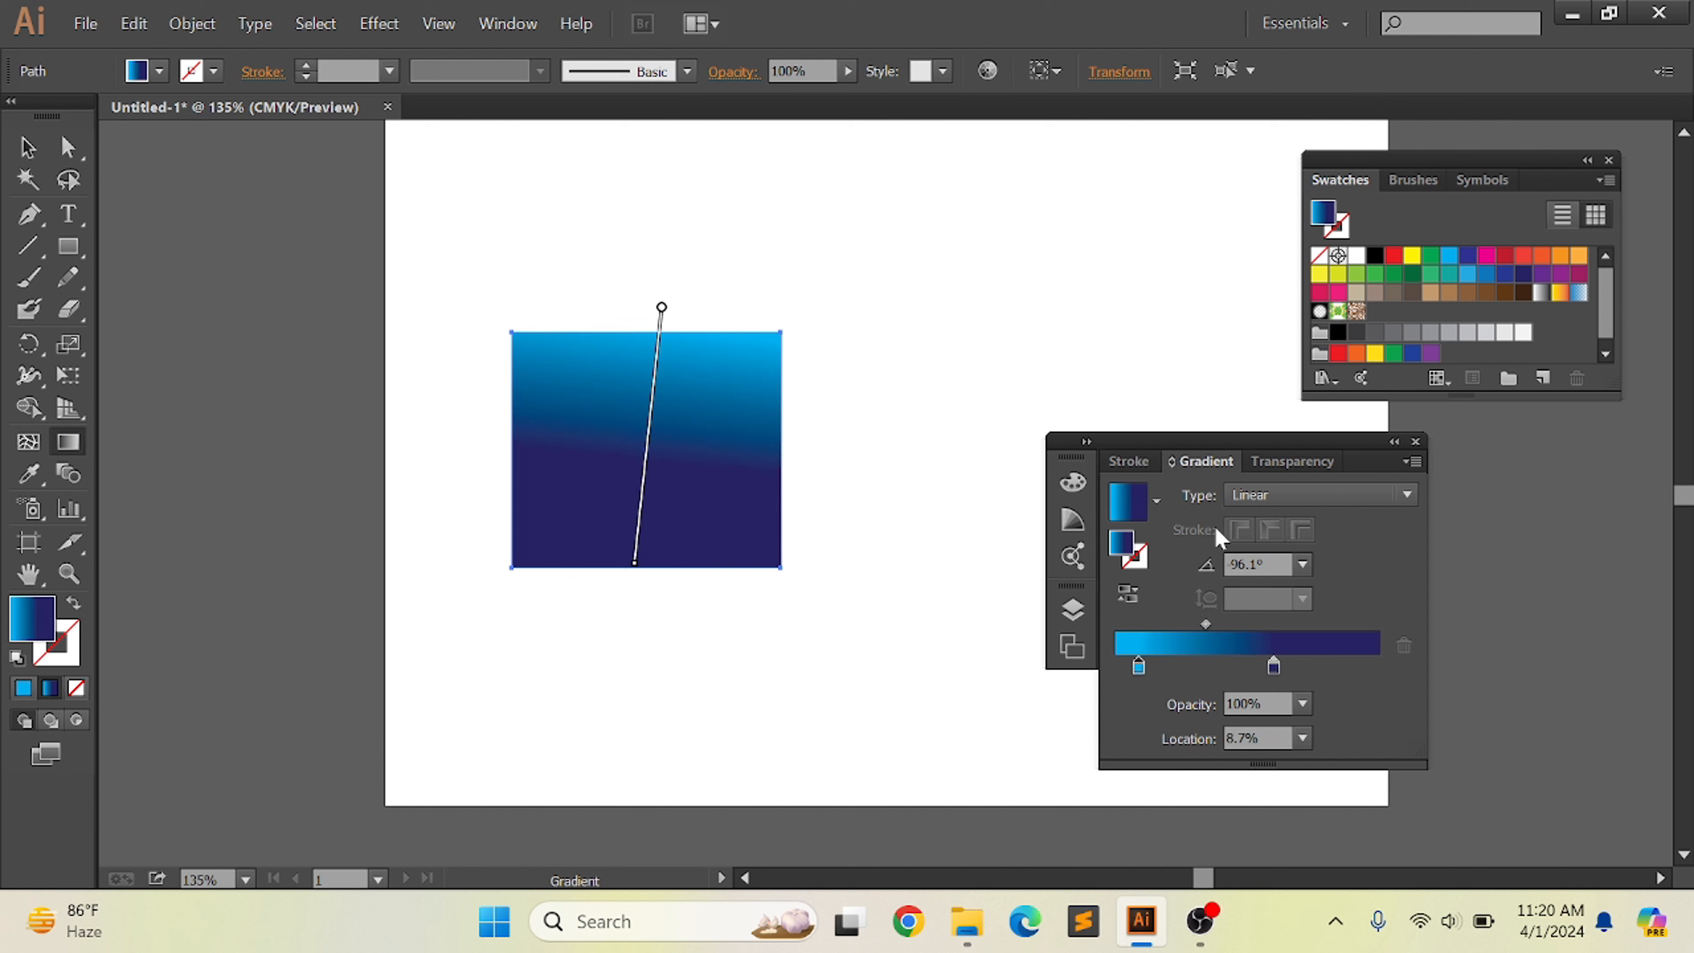
{"action": "left_click", "coordinate": [1273, 666]}
{"action": "left_click_drag", "start_coordinate": [1276, 669], "coordinate": [1352, 669]}
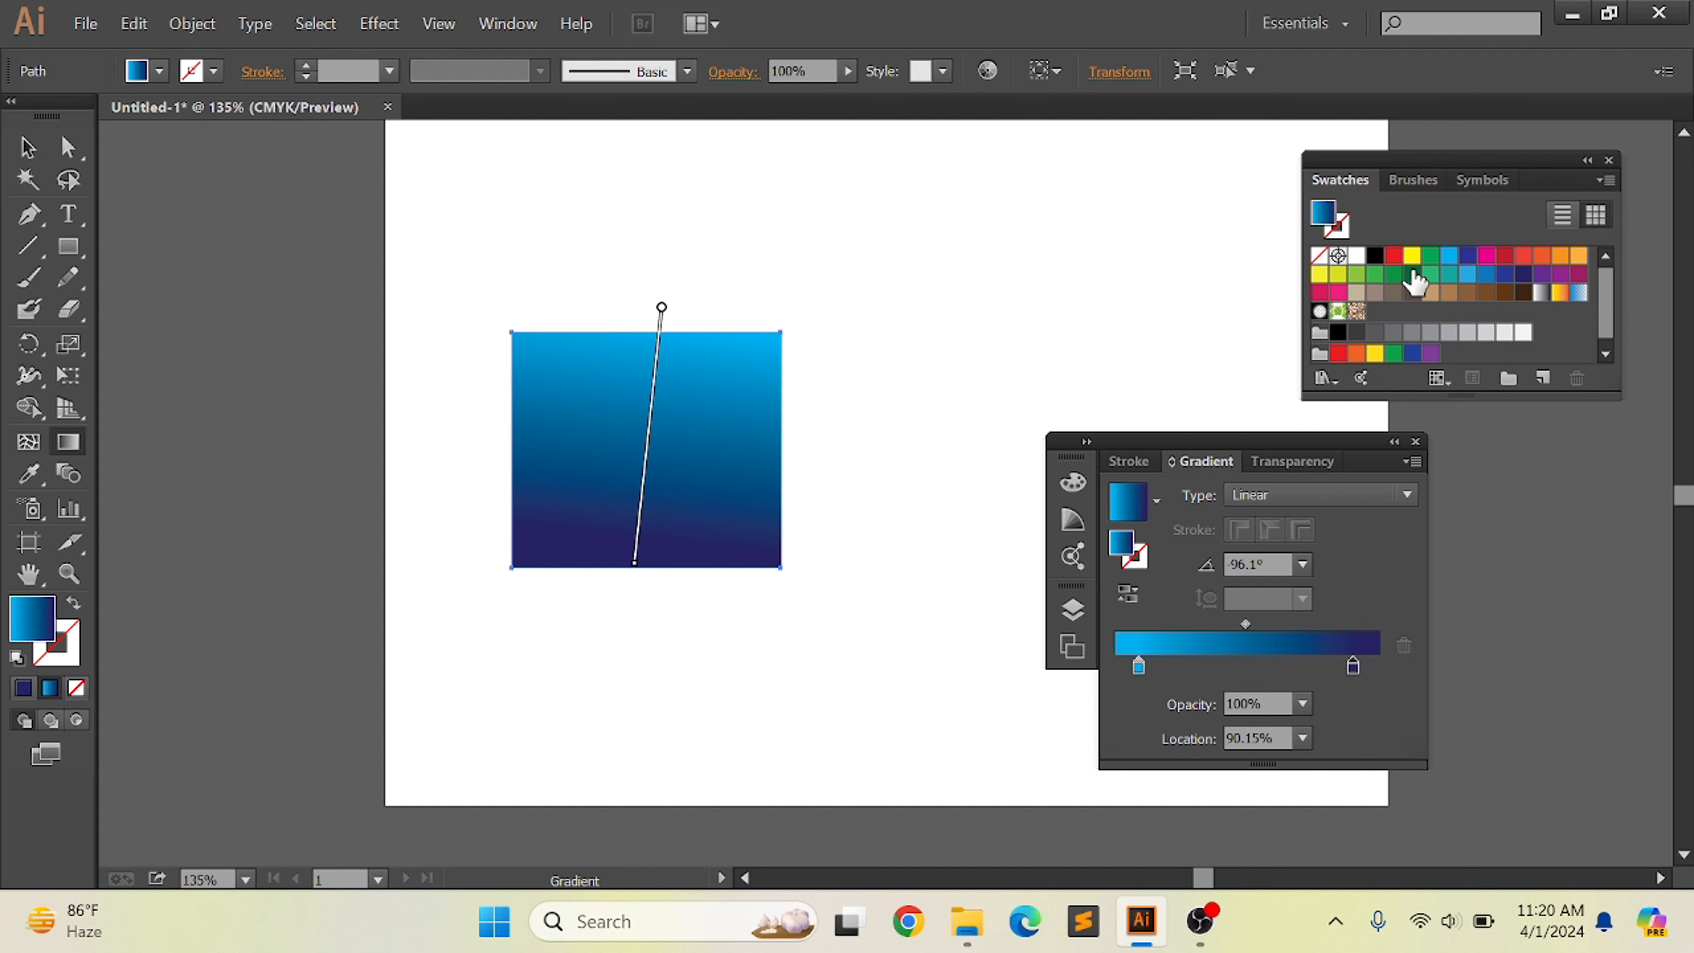
- Replace the gradient's navy stop with a dark green one and move it to about 86%
{"action": "left_click_drag", "start_coordinate": [1412, 275], "coordinate": [1231, 667]}
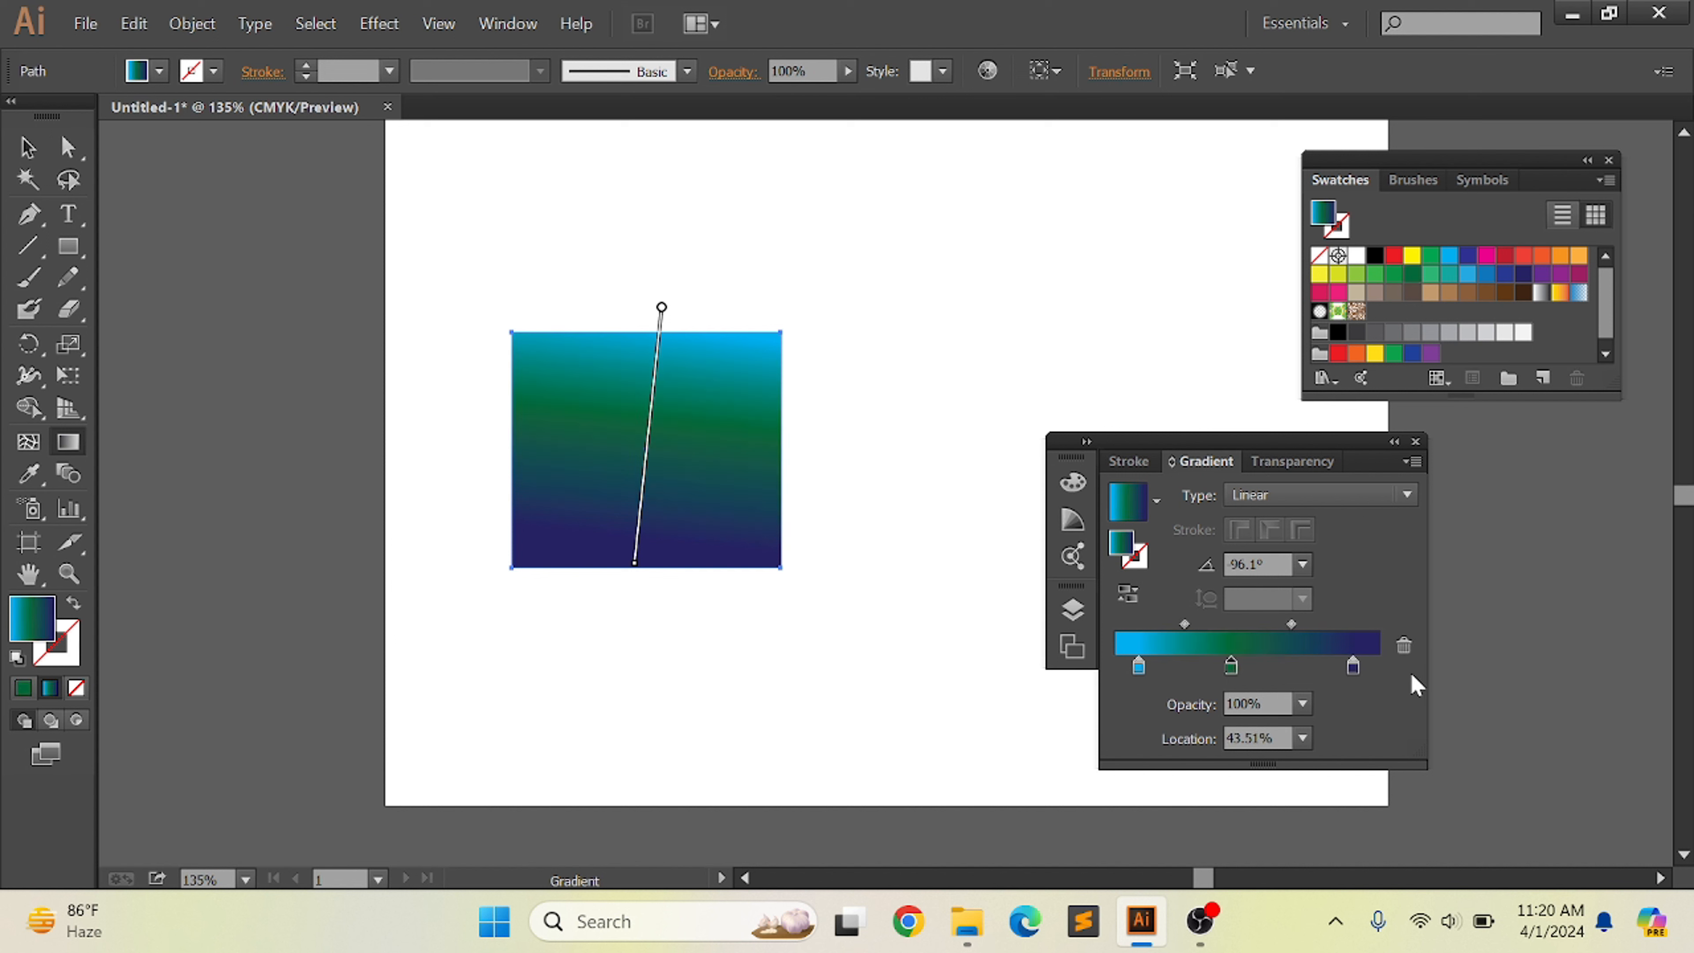
{"action": "left_click_drag", "start_coordinate": [1352, 666], "coordinate": [1355, 741]}
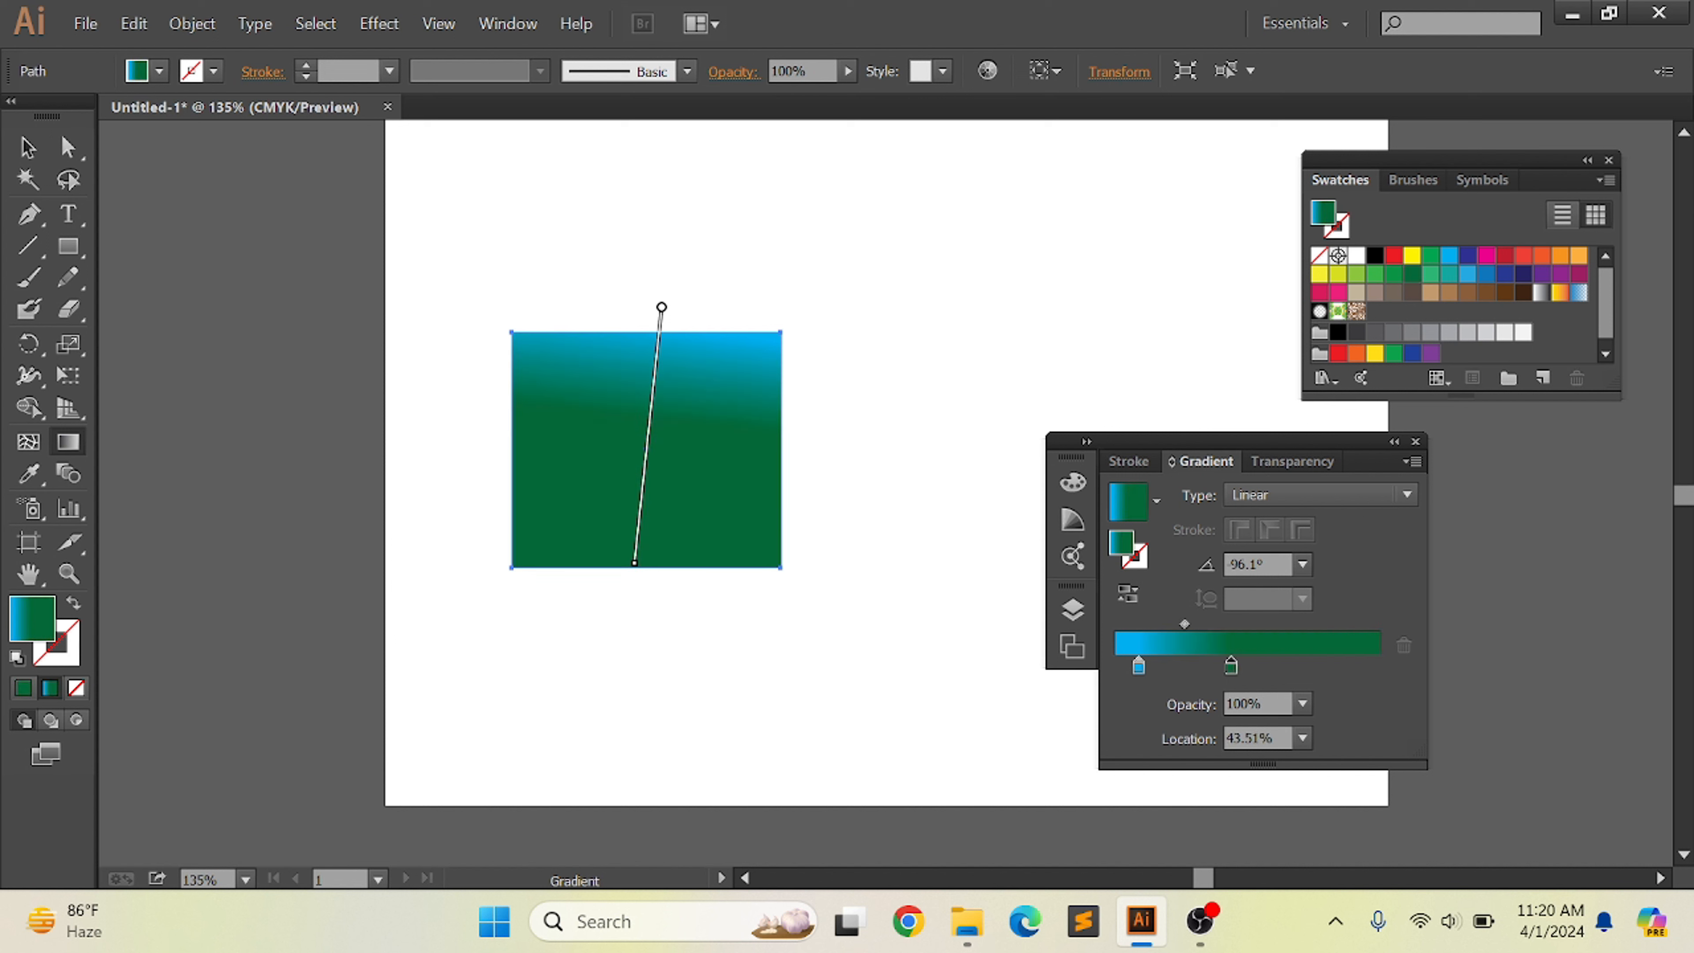
{"action": "left_click_drag", "start_coordinate": [1230, 668], "coordinate": [1310, 673]}
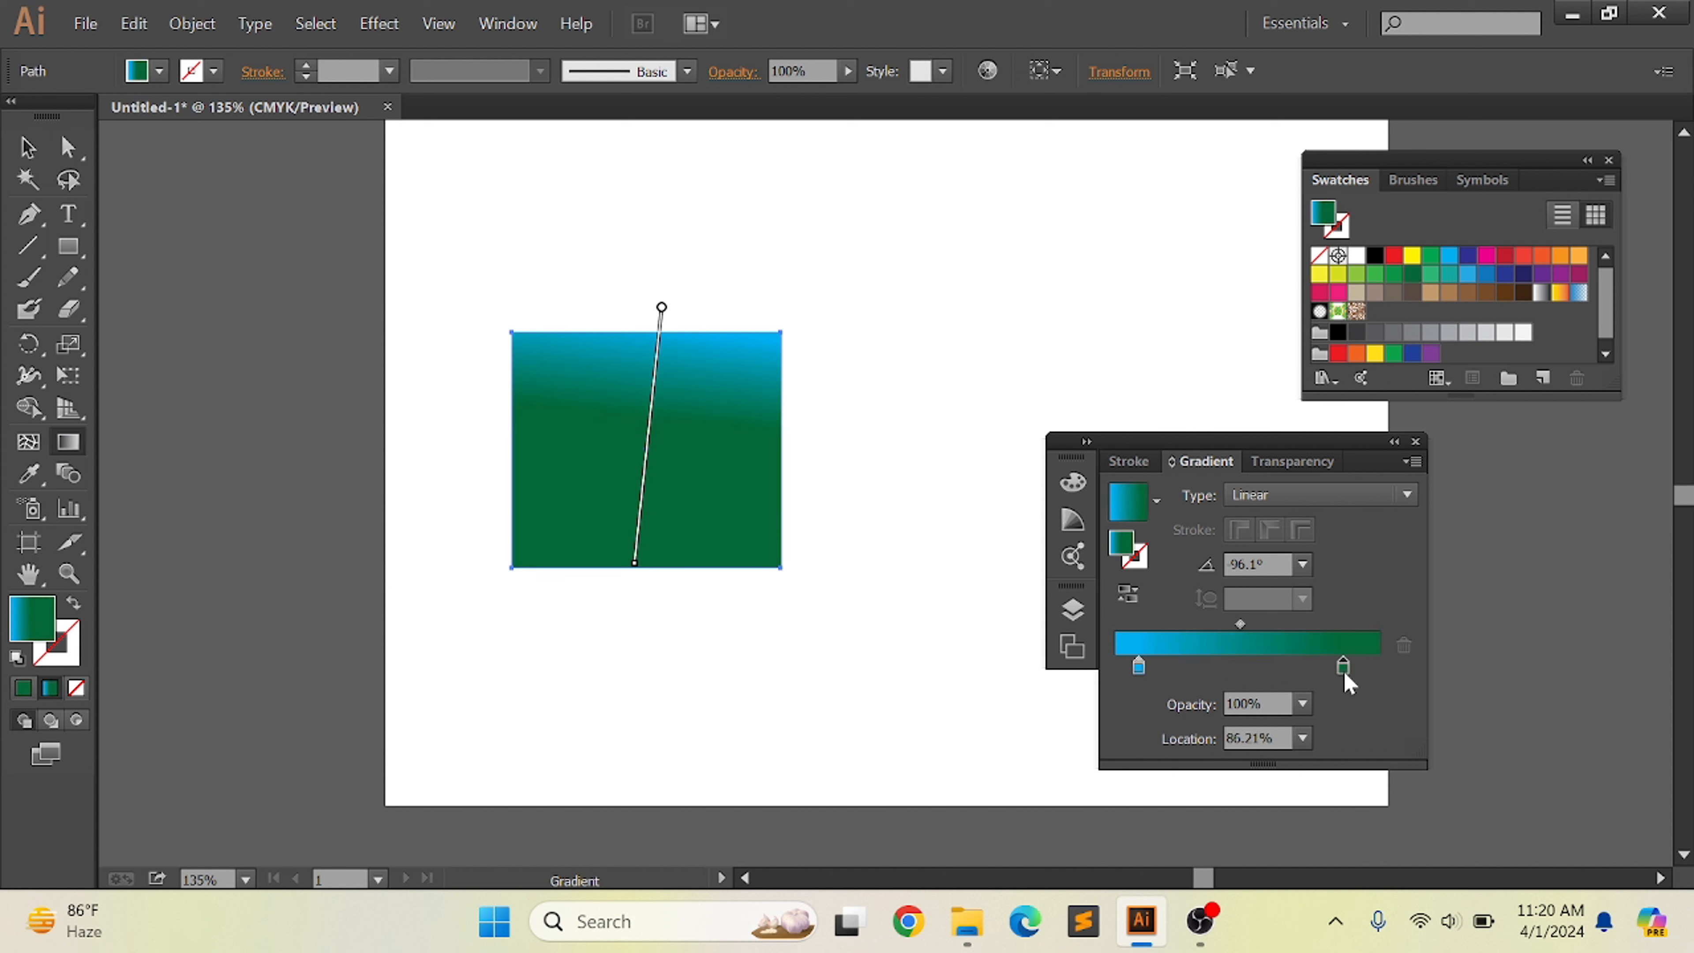
- Try several gradient directions across the rectangle, ending with a diagonal from its lower left edge to its upper right edge at about 25°
{"action": "left_click", "coordinate": [69, 442]}
{"action": "left_click_drag", "start_coordinate": [768, 367], "coordinate": [533, 598]}
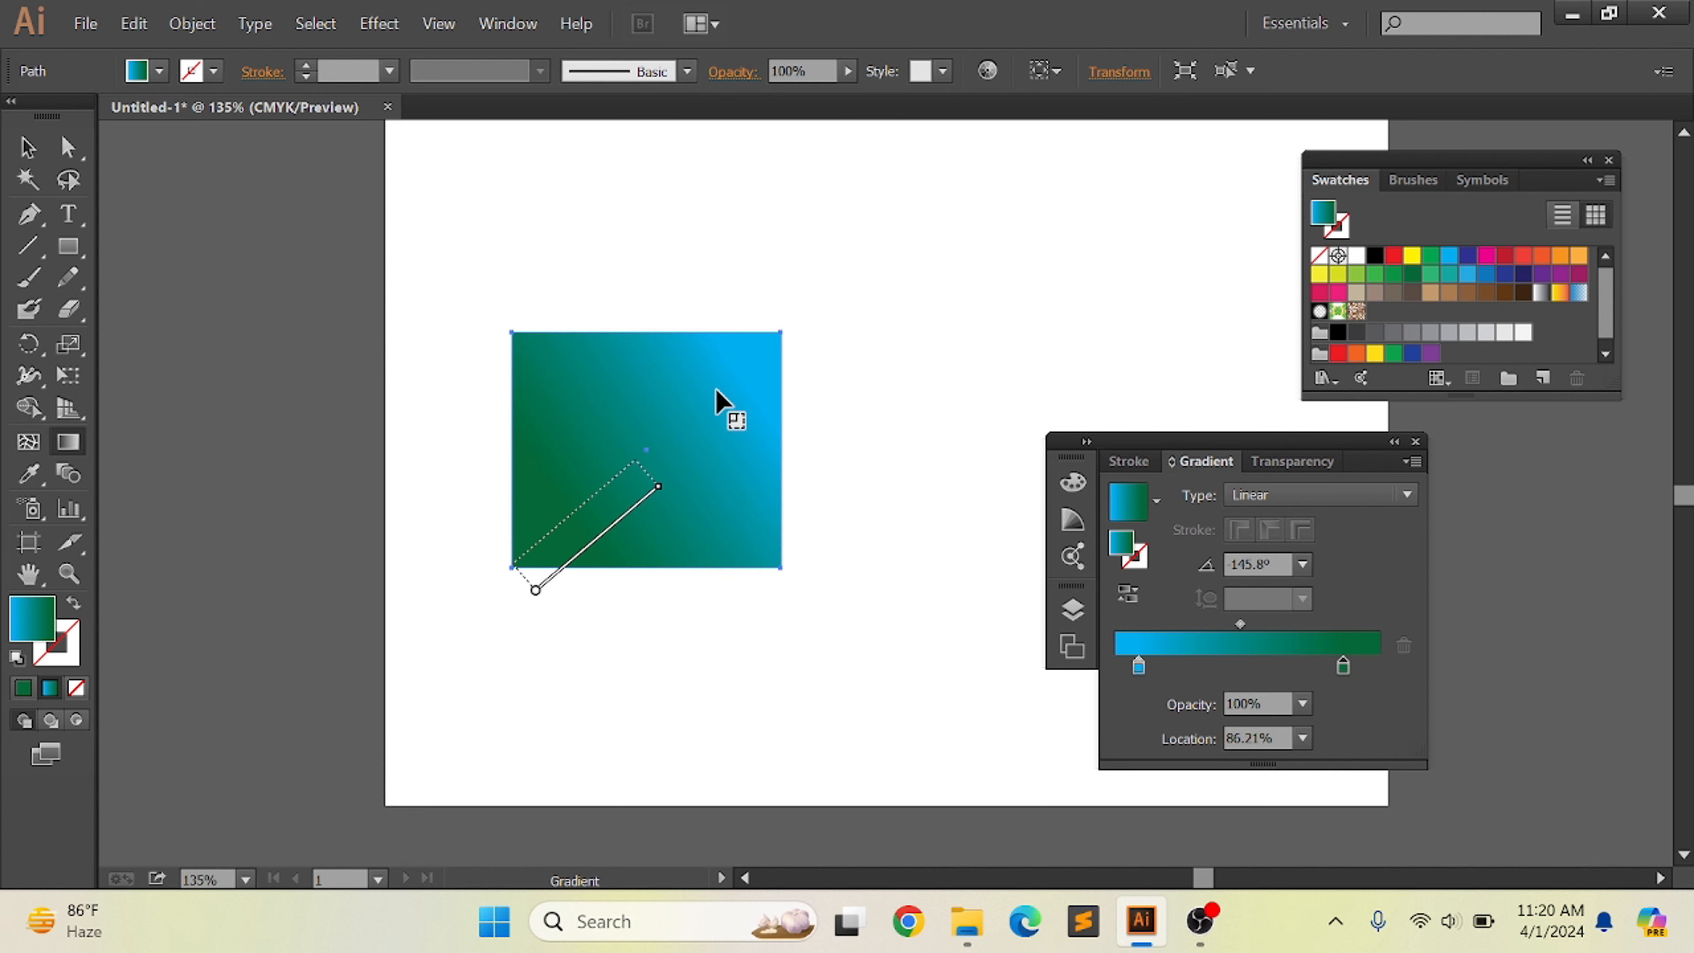
{"action": "left_click_drag", "start_coordinate": [716, 391], "coordinate": [715, 371]}
{"action": "left_click_drag", "start_coordinate": [628, 308], "coordinate": [693, 618]}
{"action": "left_click_drag", "start_coordinate": [508, 514], "coordinate": [779, 389]}
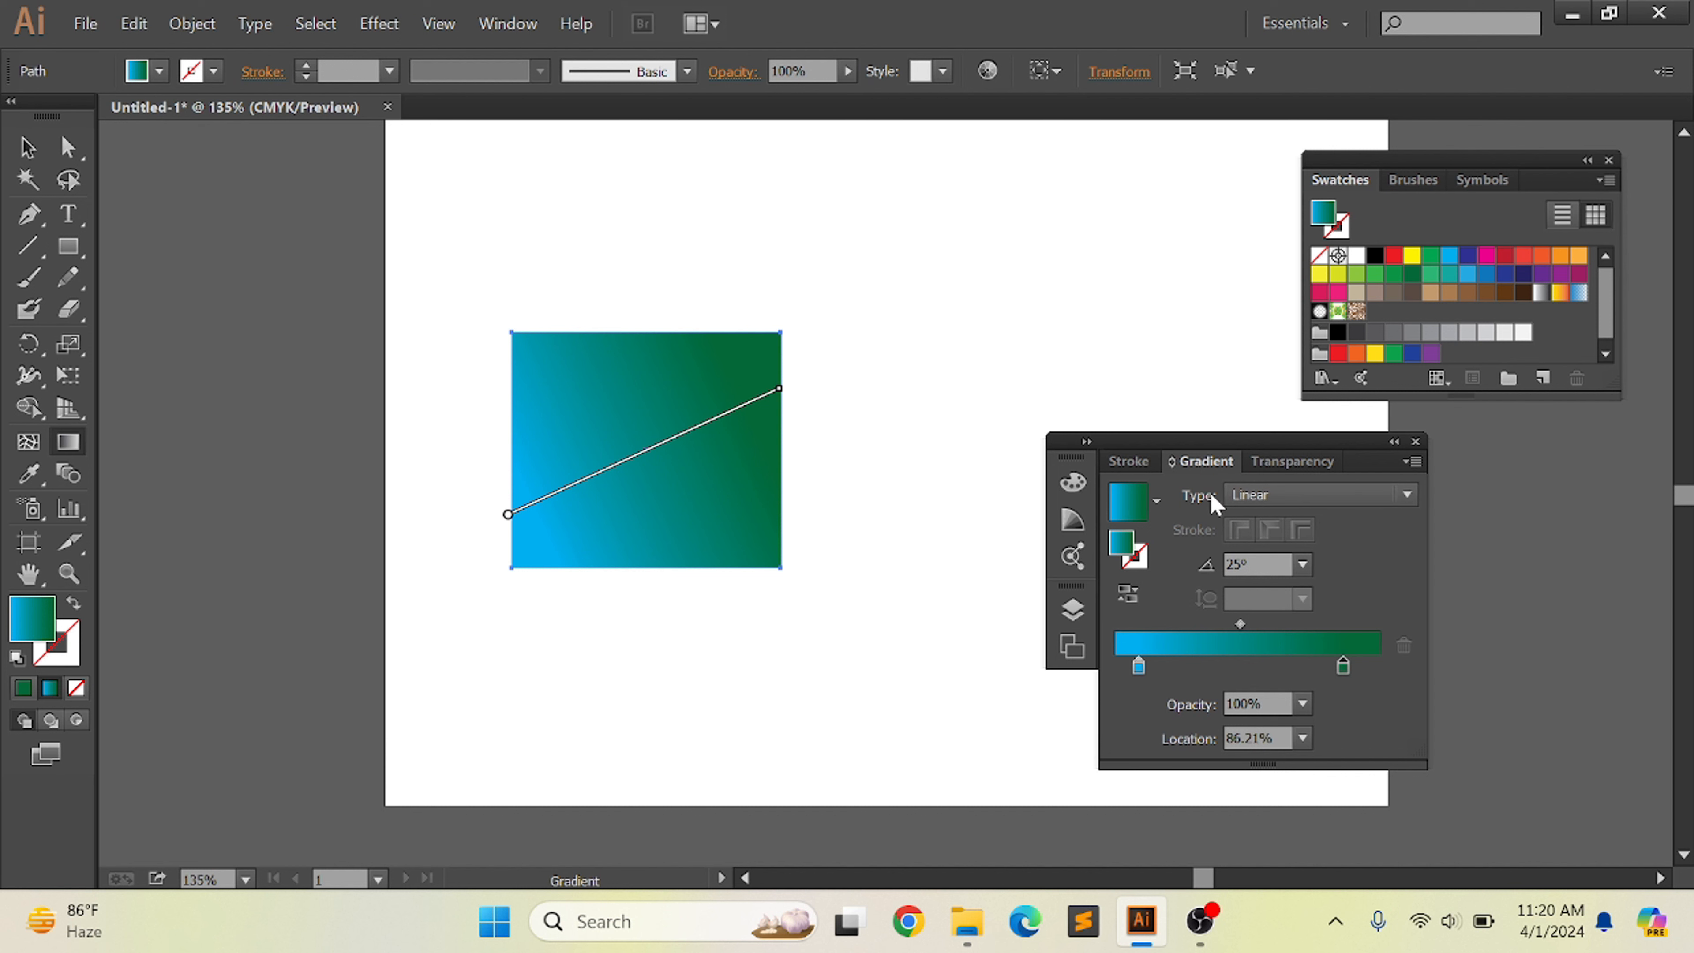
- Change the rectangle's gradient type from Linear to Radial
{"action": "left_click", "coordinate": [1297, 507]}
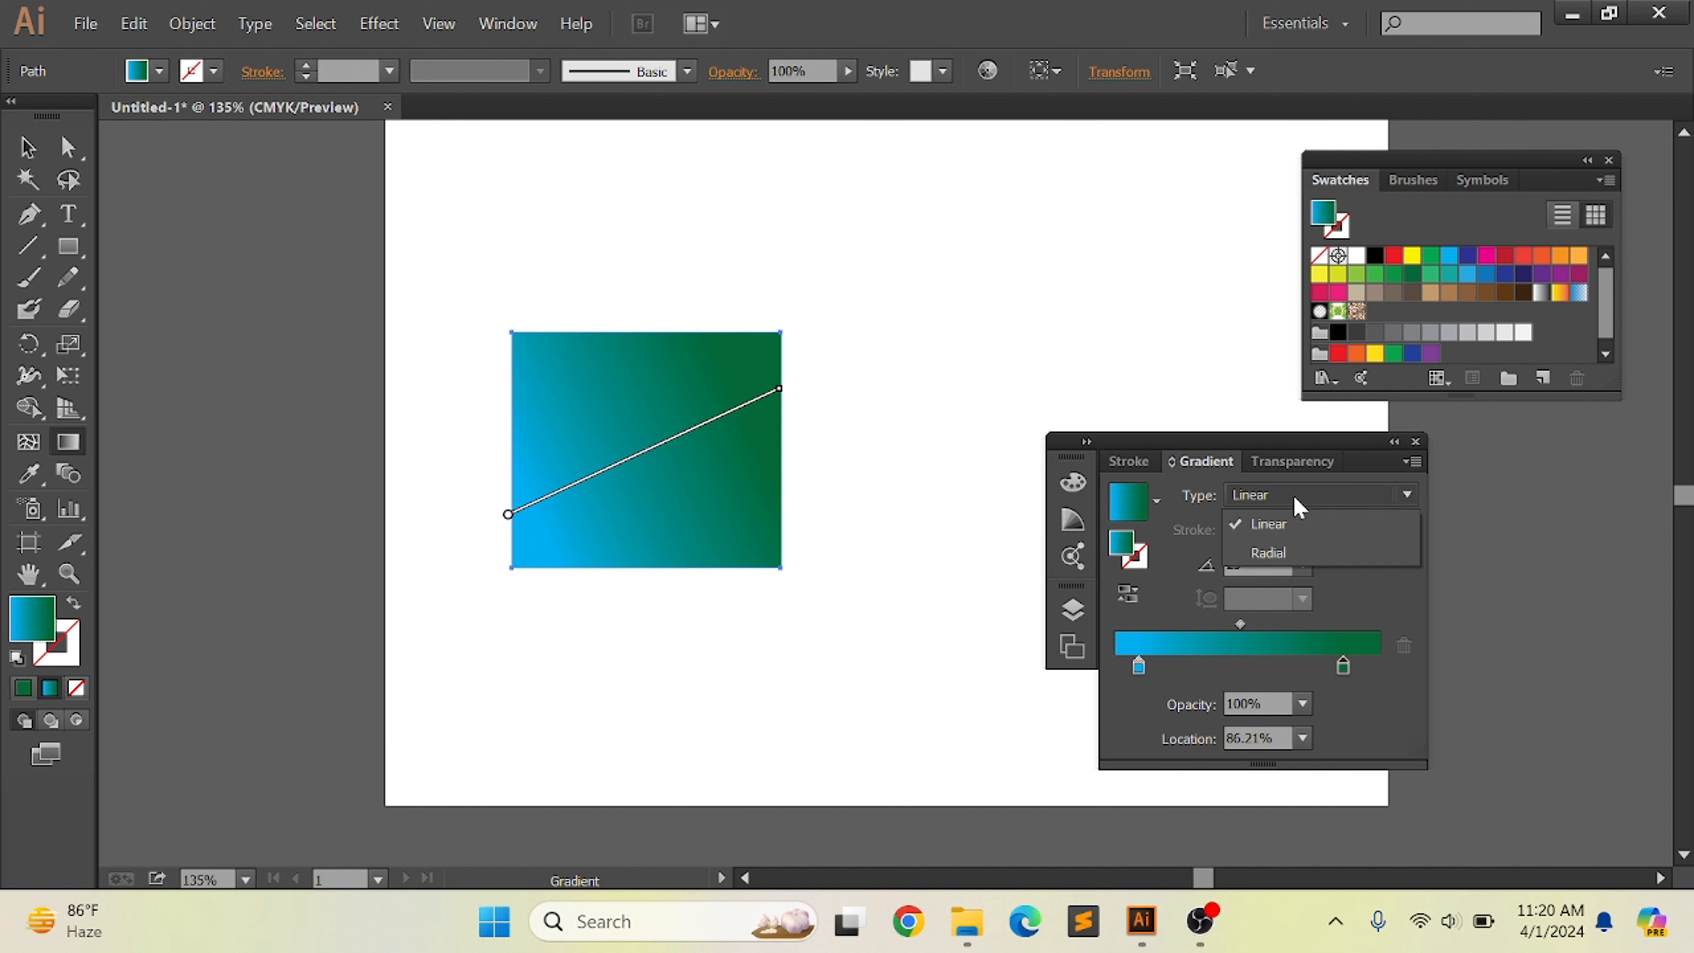
{"action": "left_click", "coordinate": [1267, 554]}
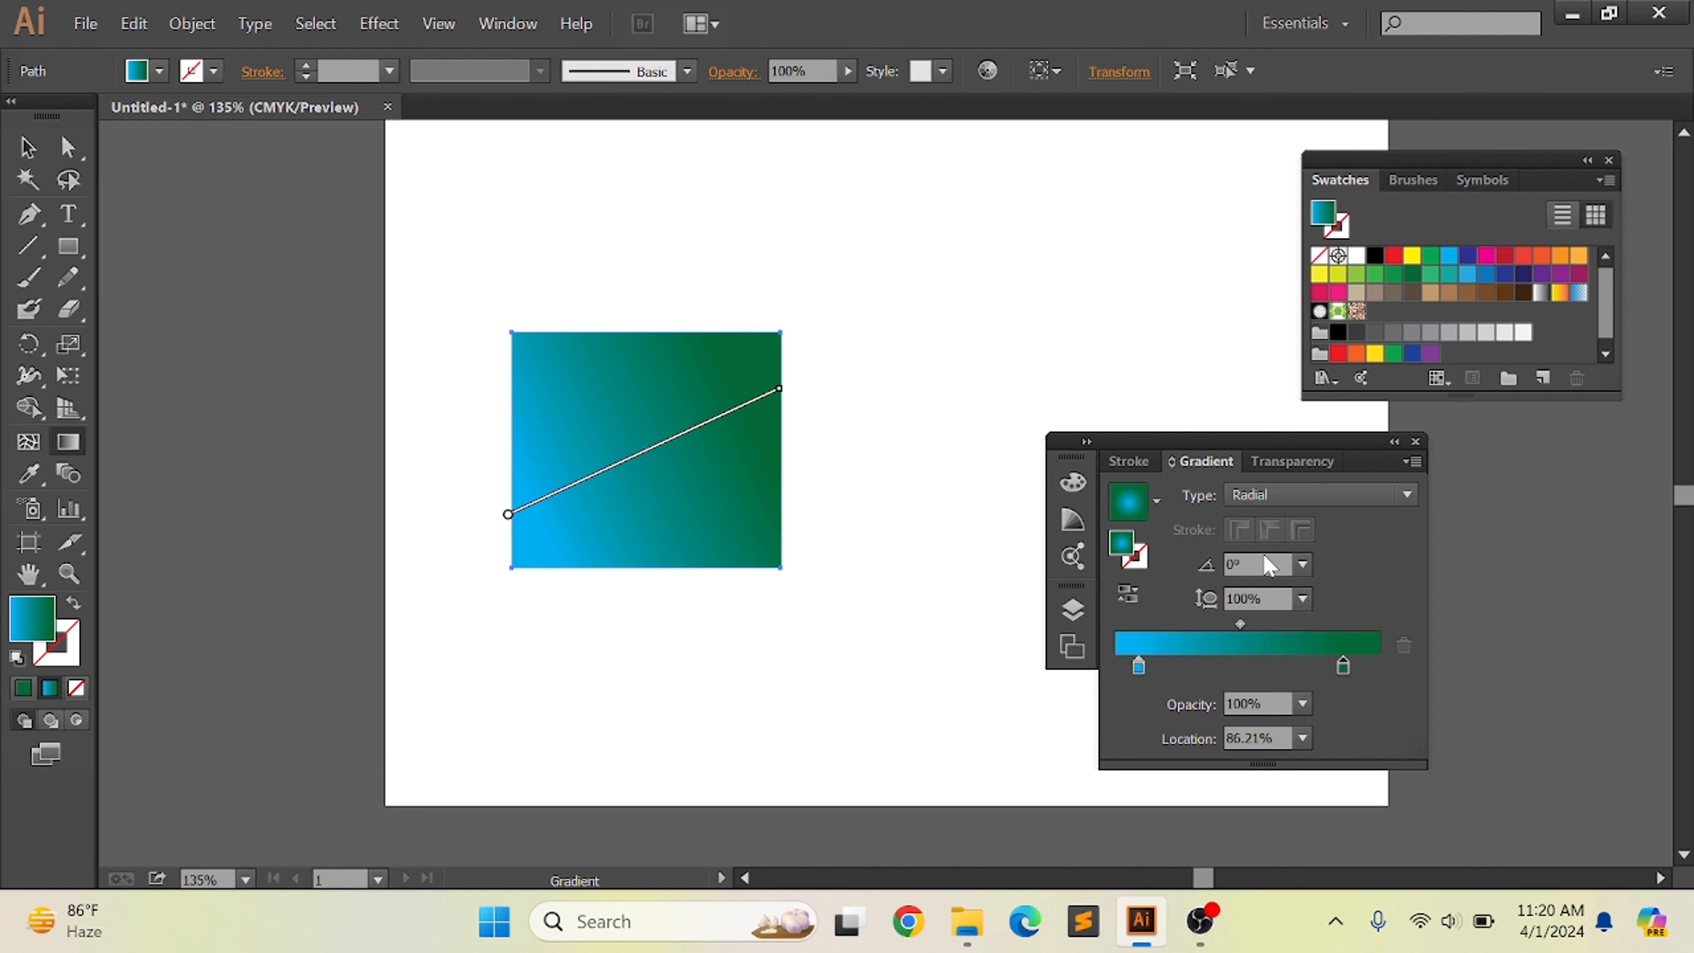
{"action": "mouse_move", "coordinate": [672, 409]}
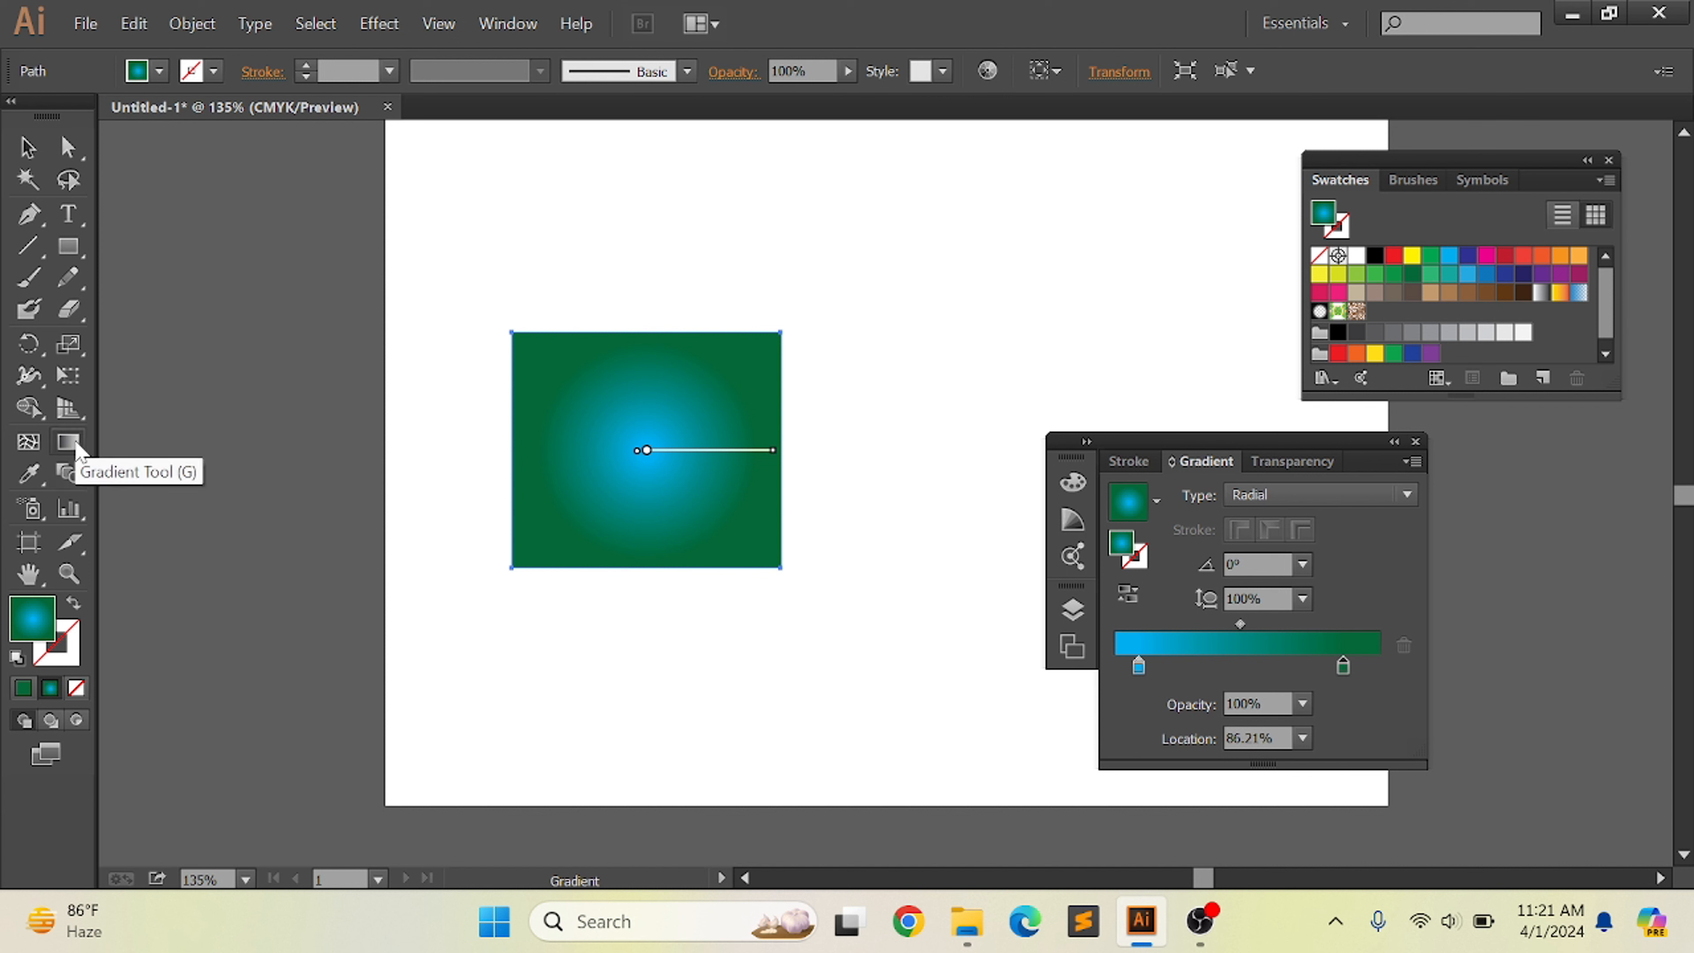
- Redraw the radial gradient at several spots, ending with its blue centre near the middle of the rectangle and spreading toward the lower right
{"action": "mouse_move", "coordinate": [625, 425]}
{"action": "left_mouse_down"}
{"action": "mouse_move", "coordinate": [642, 468]}
{"action": "mouse_move", "coordinate": [757, 558]}
{"action": "left_mouse_up"}
{"action": "left_click_drag", "start_coordinate": [742, 390], "coordinate": [768, 427]}
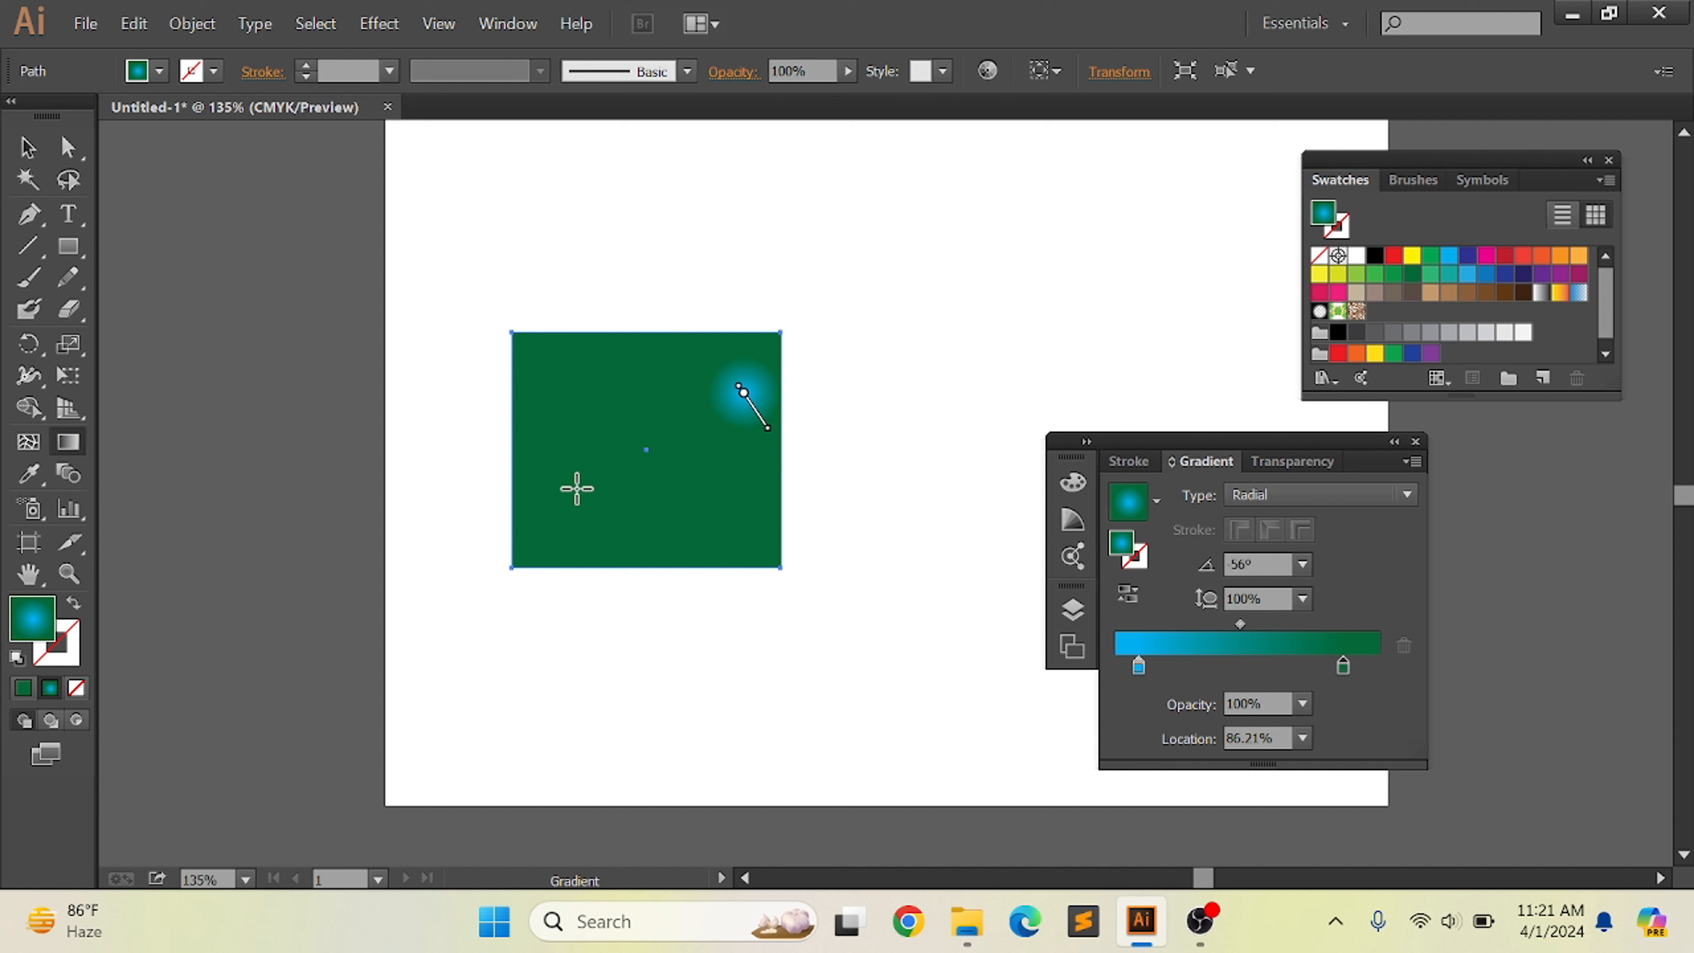
{"action": "left_click_drag", "start_coordinate": [545, 495], "coordinate": [582, 529]}
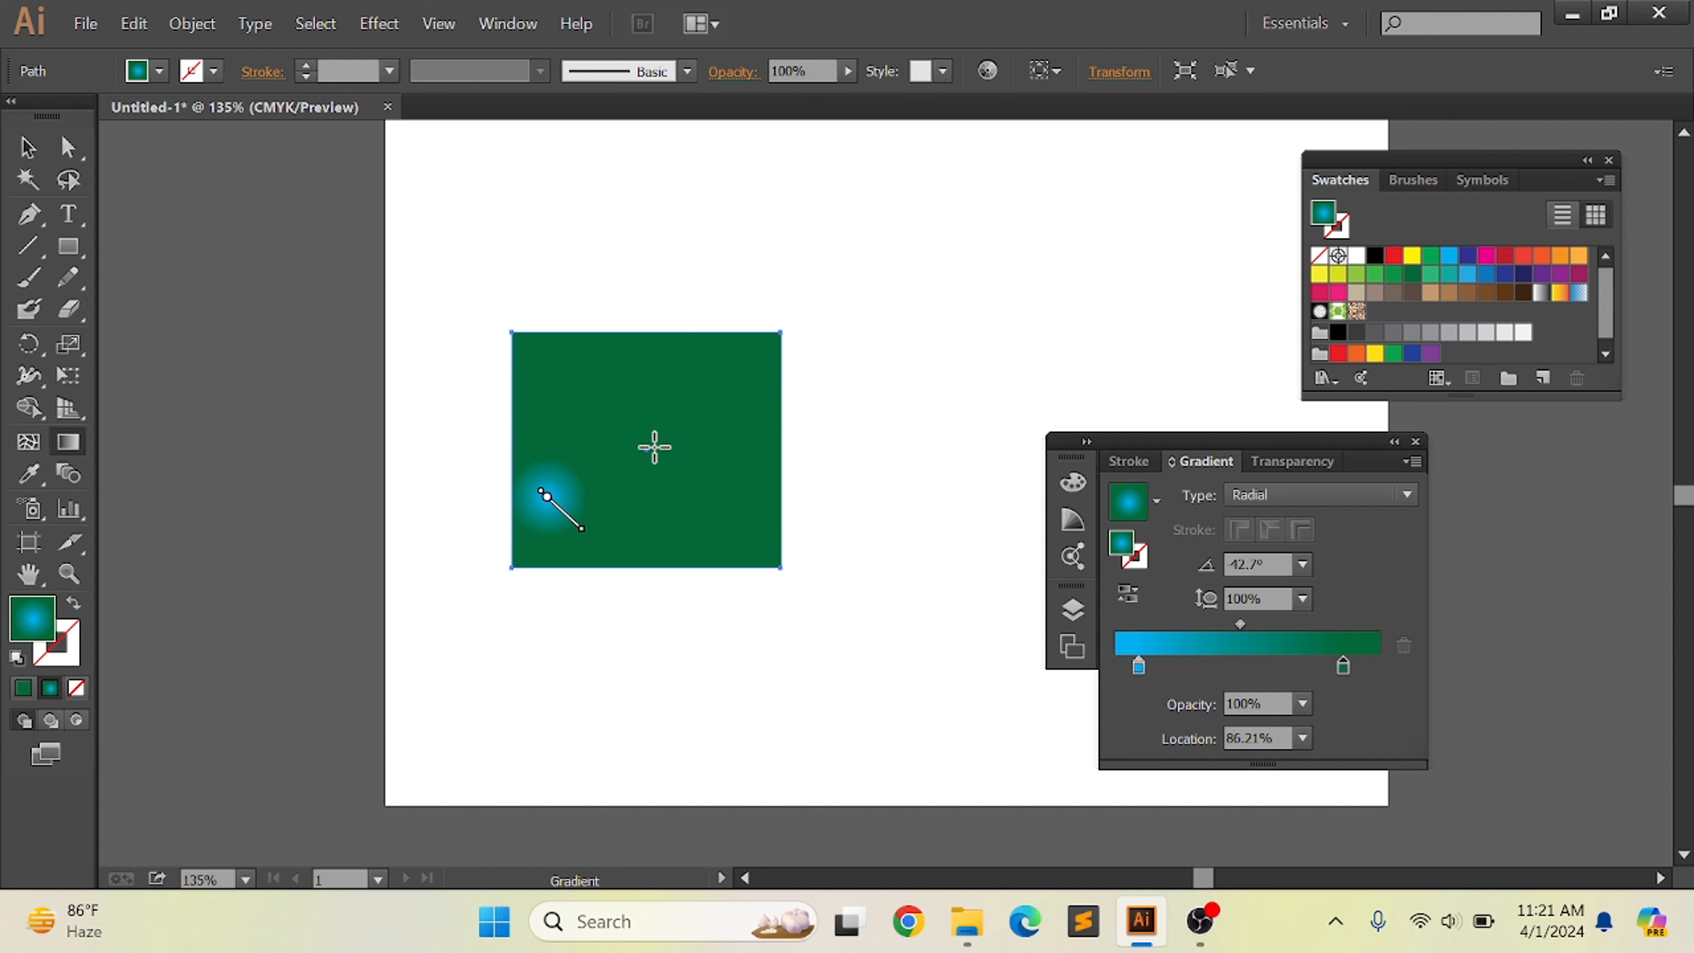
{"action": "left_click_drag", "start_coordinate": [663, 470], "coordinate": [728, 561]}
- Delete the gradient rectangle and close the gradient settings
{"action": "key", "text": "v"}
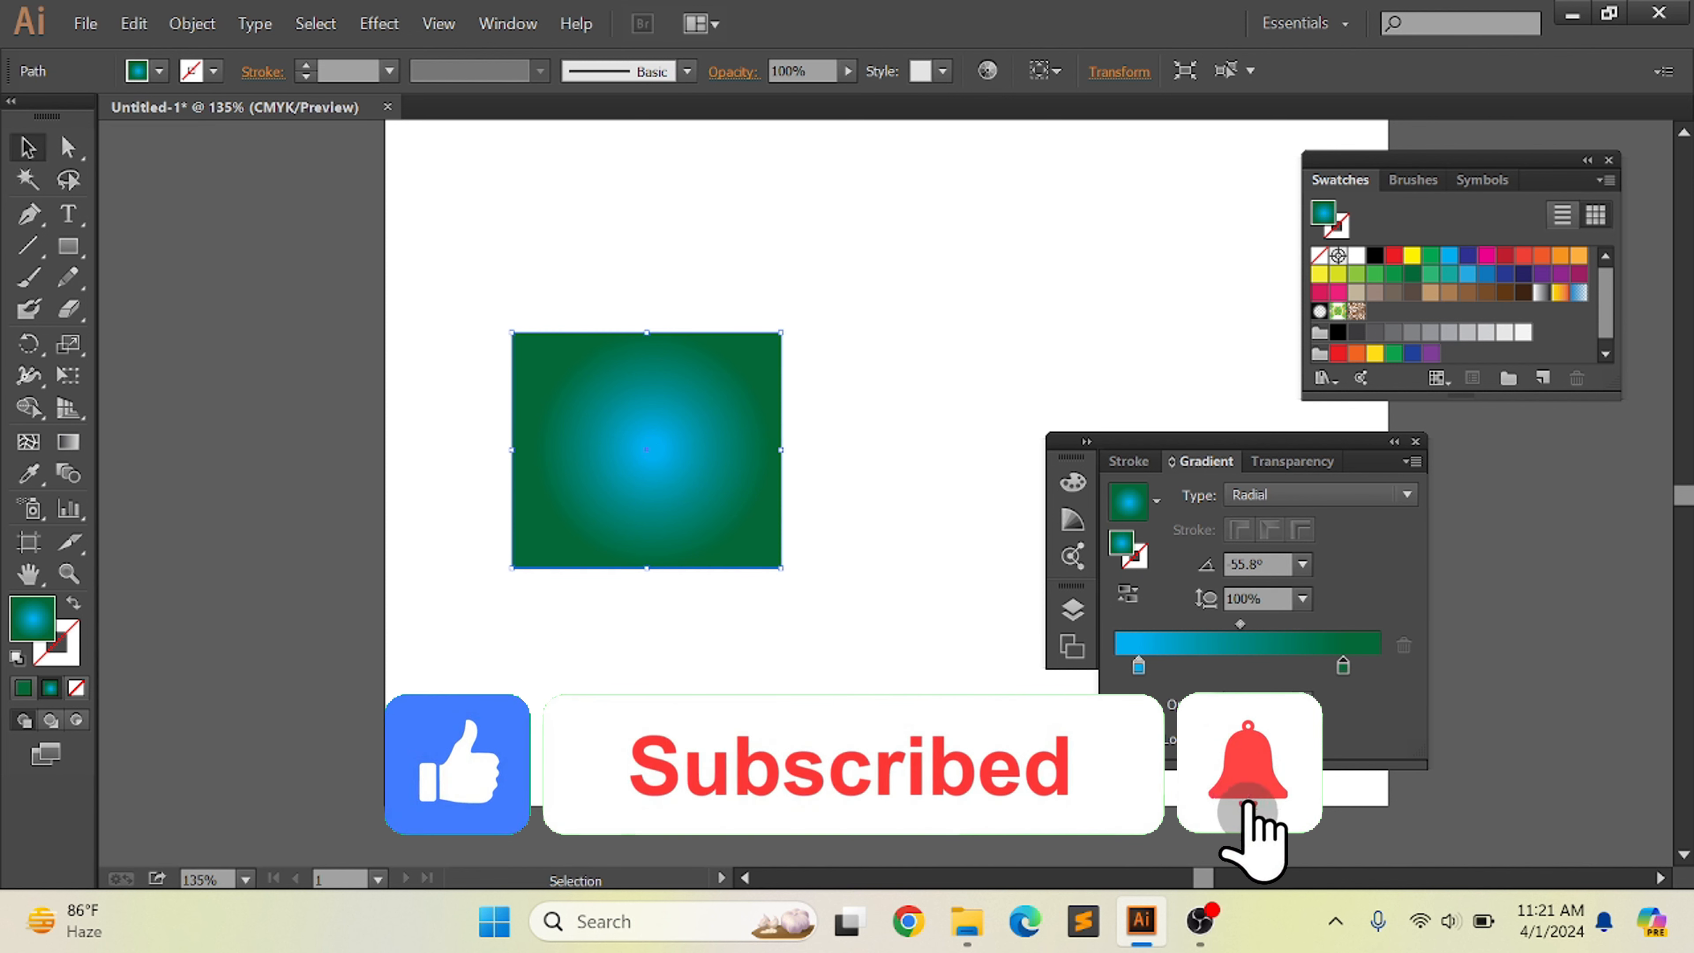
{"action": "key", "text": "Delete"}
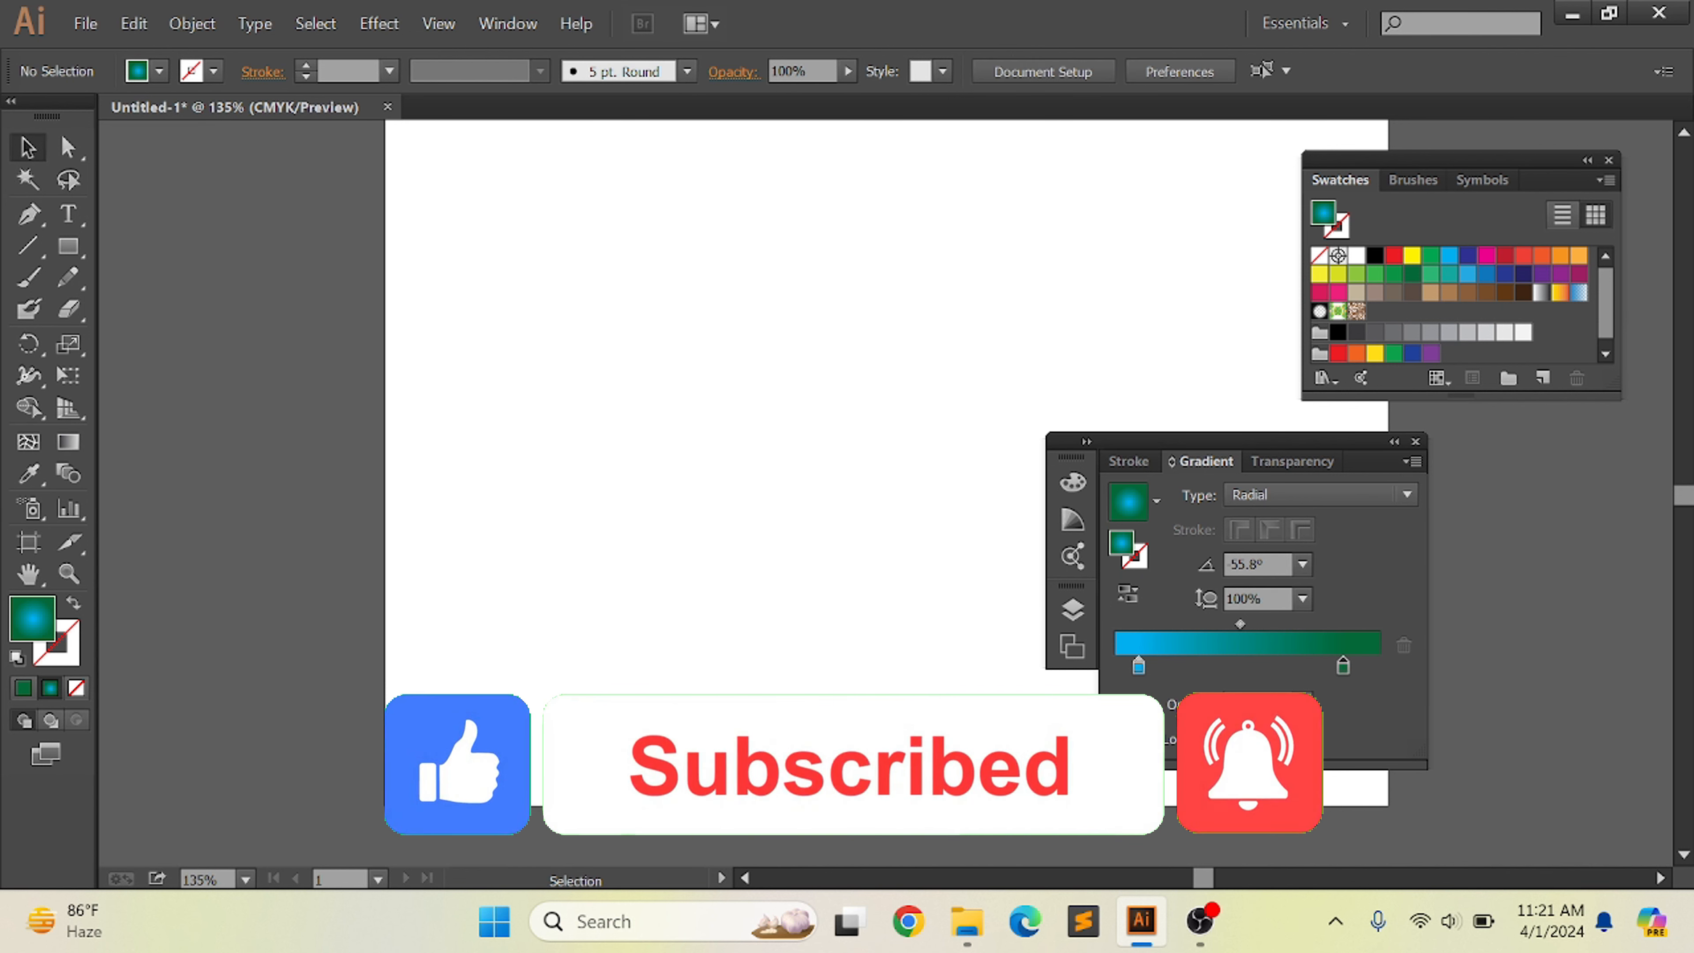
{"action": "left_click", "coordinate": [1415, 441]}
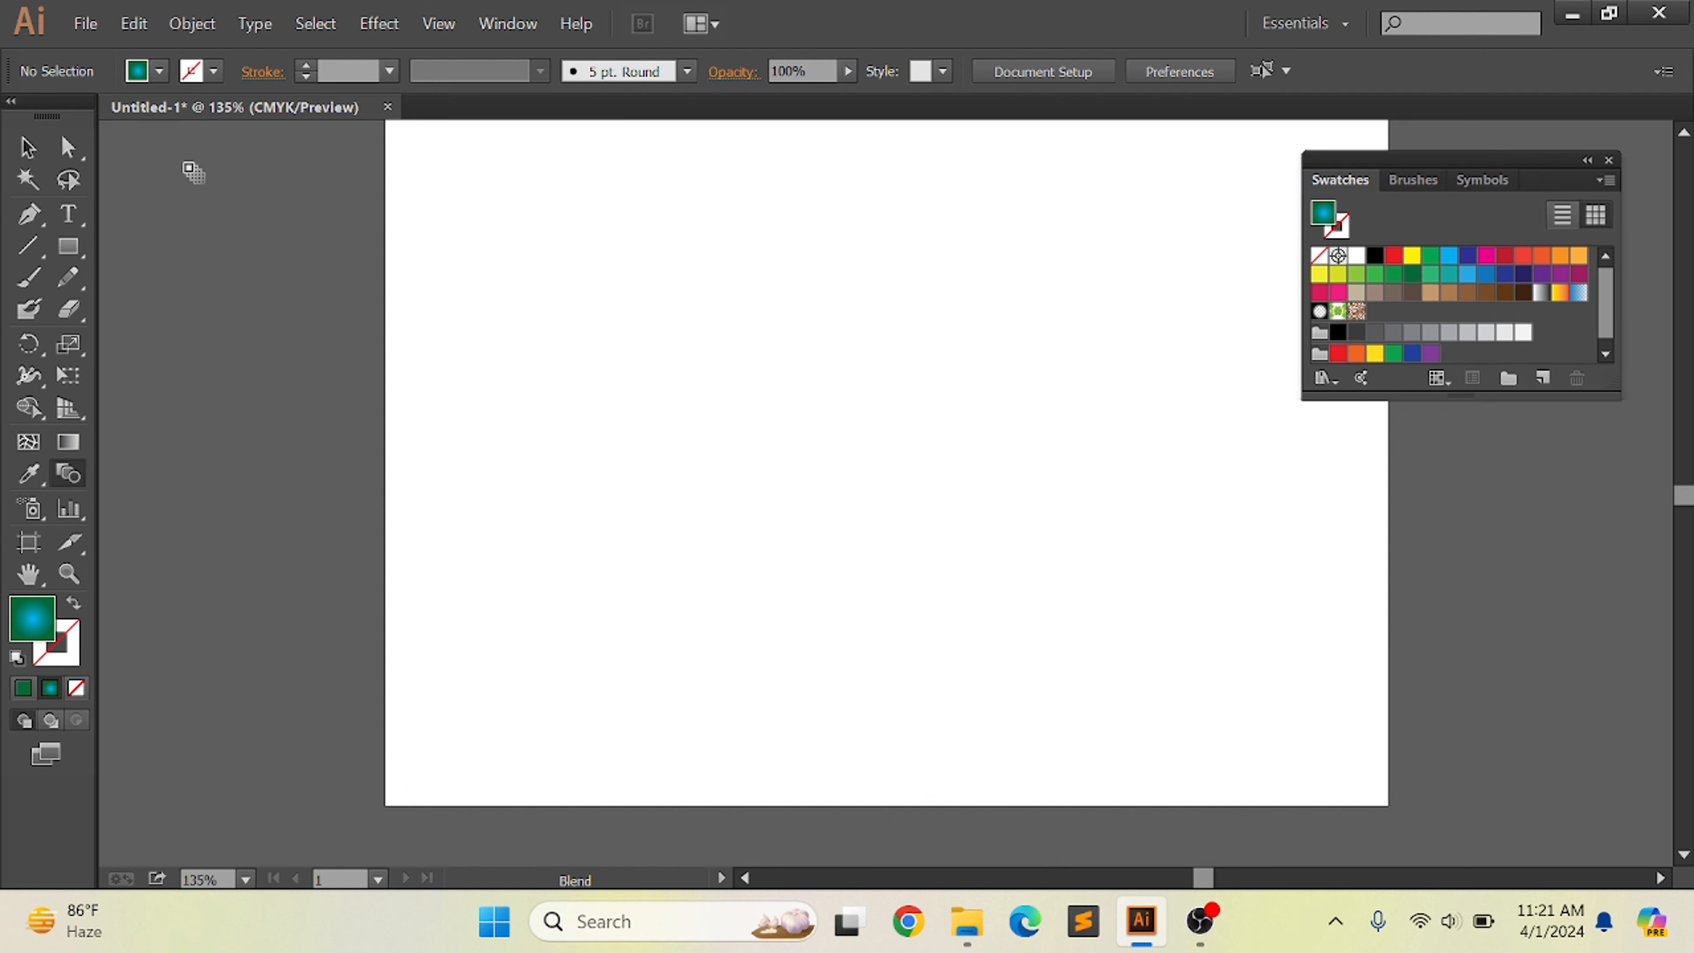
- Draw a small circle with the Ellipse tool near the artboard's upper-left corner
{"action": "left_click", "coordinate": [79, 248]}
{"action": "left_click_drag", "start_coordinate": [81, 253], "coordinate": [186, 310]}
{"action": "mouse_move", "coordinate": [454, 244]}
{"action": "left_mouse_down"}
{"action": "mouse_move", "coordinate": [474, 263]}
{"action": "mouse_move", "coordinate": [352, 292]}
{"action": "left_mouse_up"}
{"action": "left_click", "coordinate": [27, 146]}
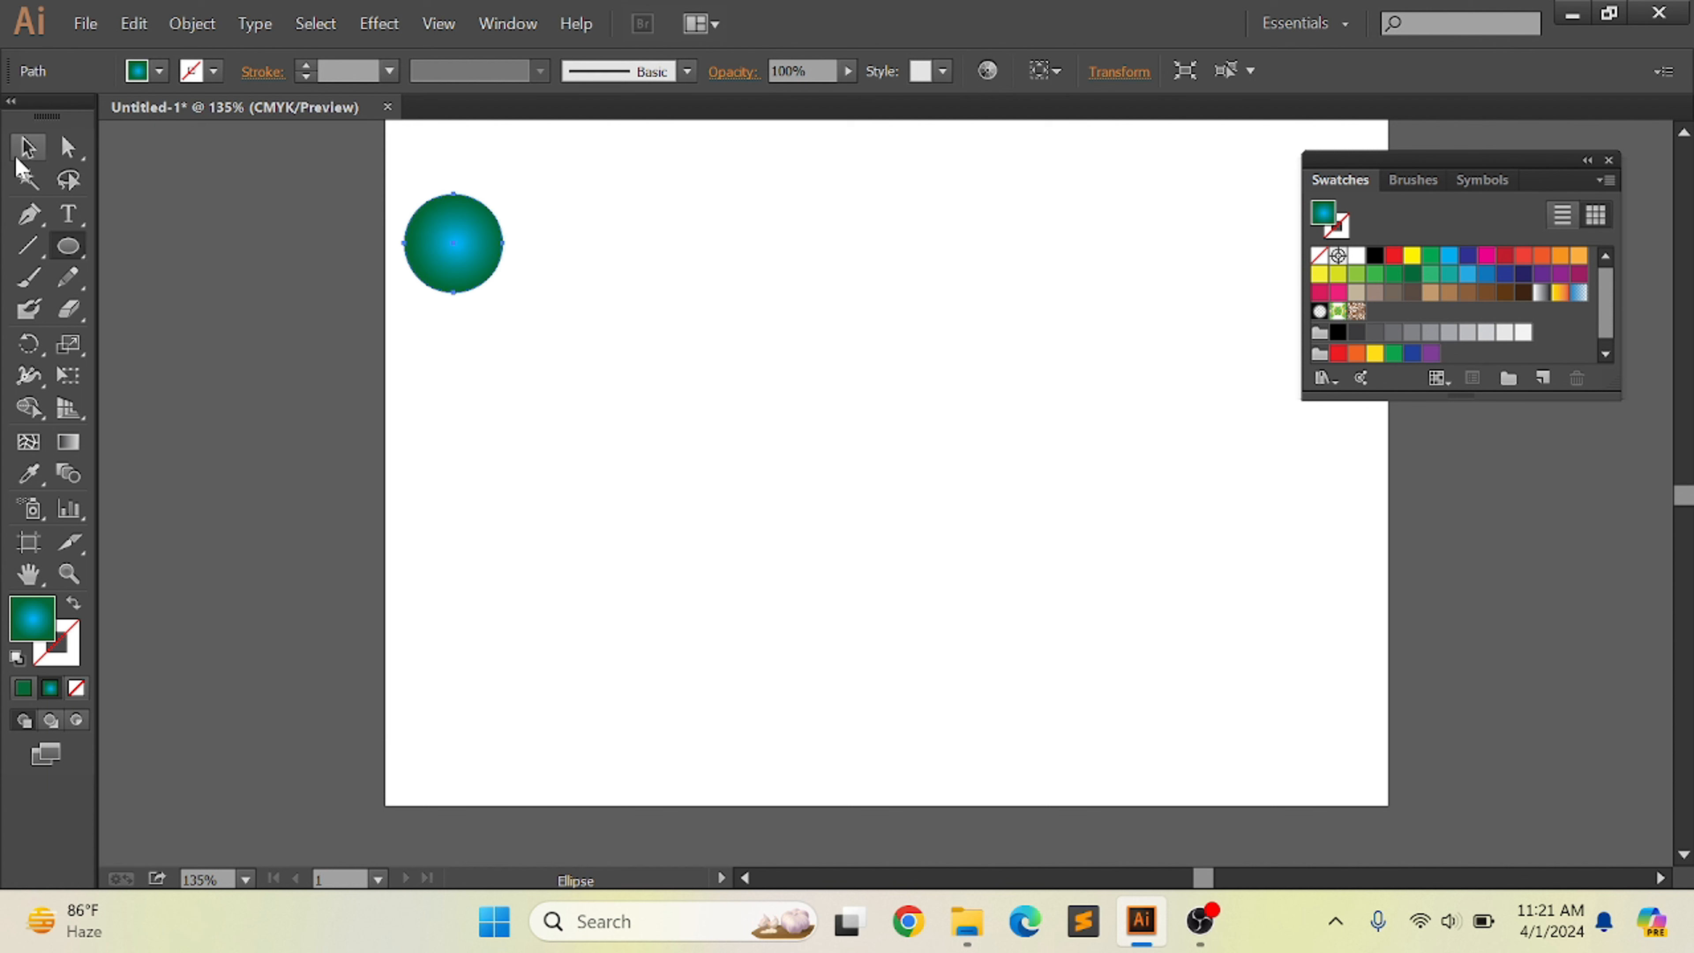
- Fill the circle with solid dark green and place a copy of it near the artboard's upper-right corner
{"action": "left_click", "coordinate": [25, 688]}
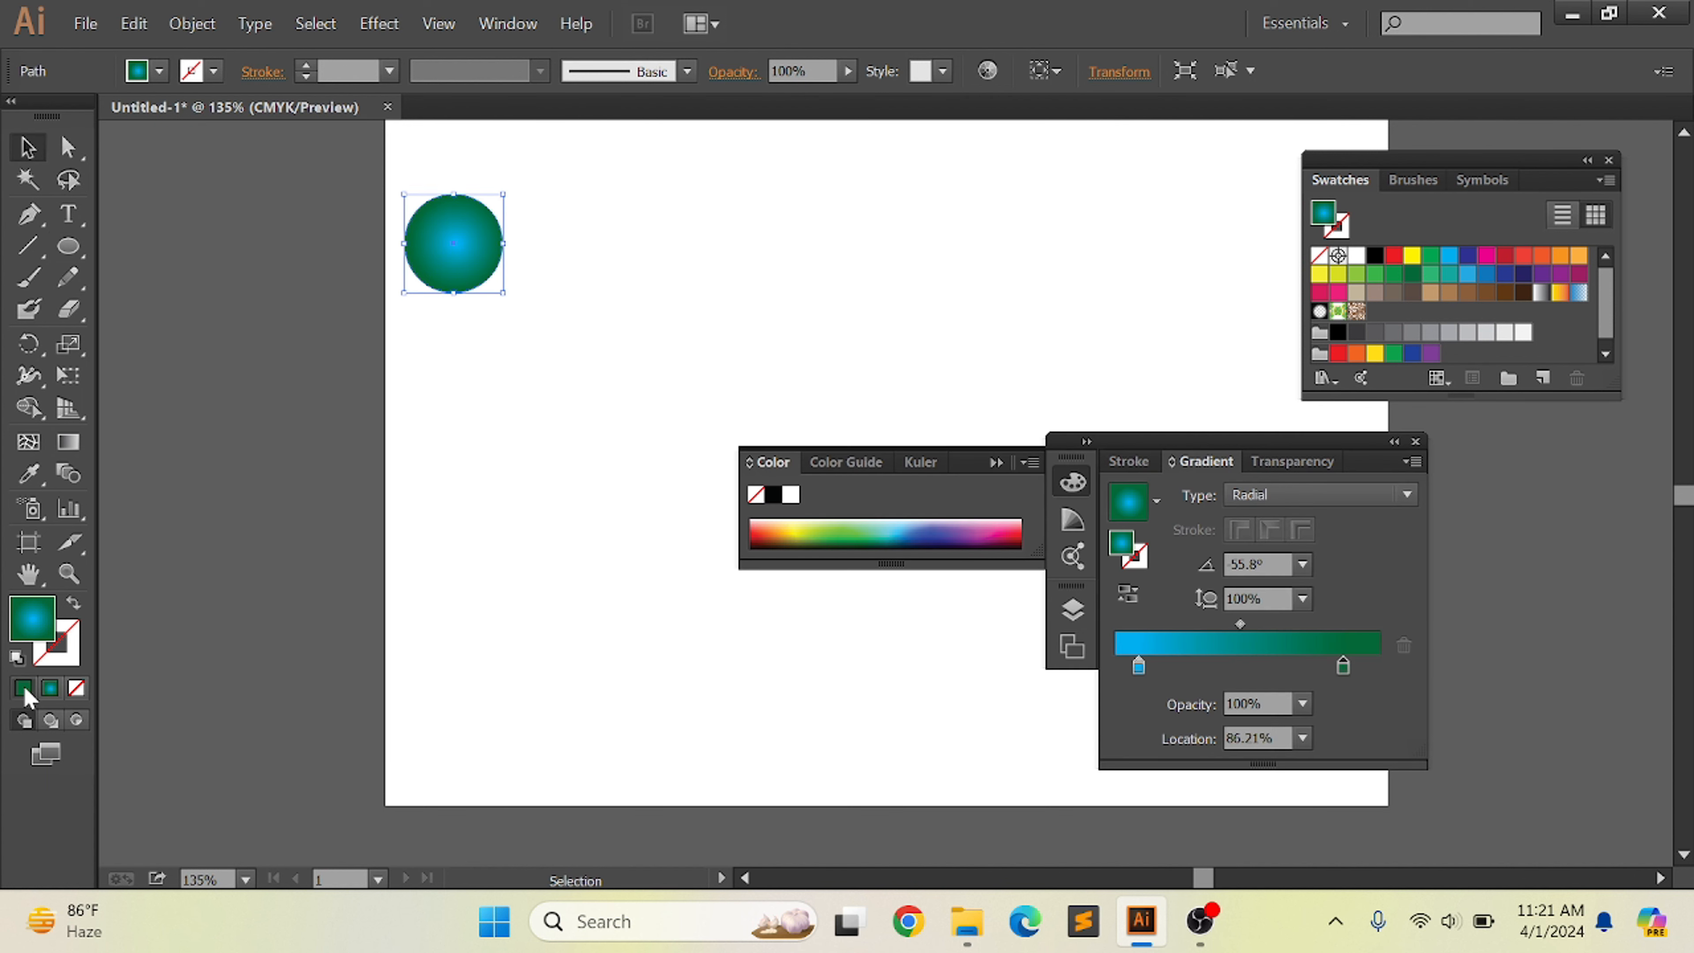
{"action": "left_click", "coordinate": [1415, 441]}
{"action": "left_click_drag", "start_coordinate": [454, 254], "coordinate": [1127, 250]}
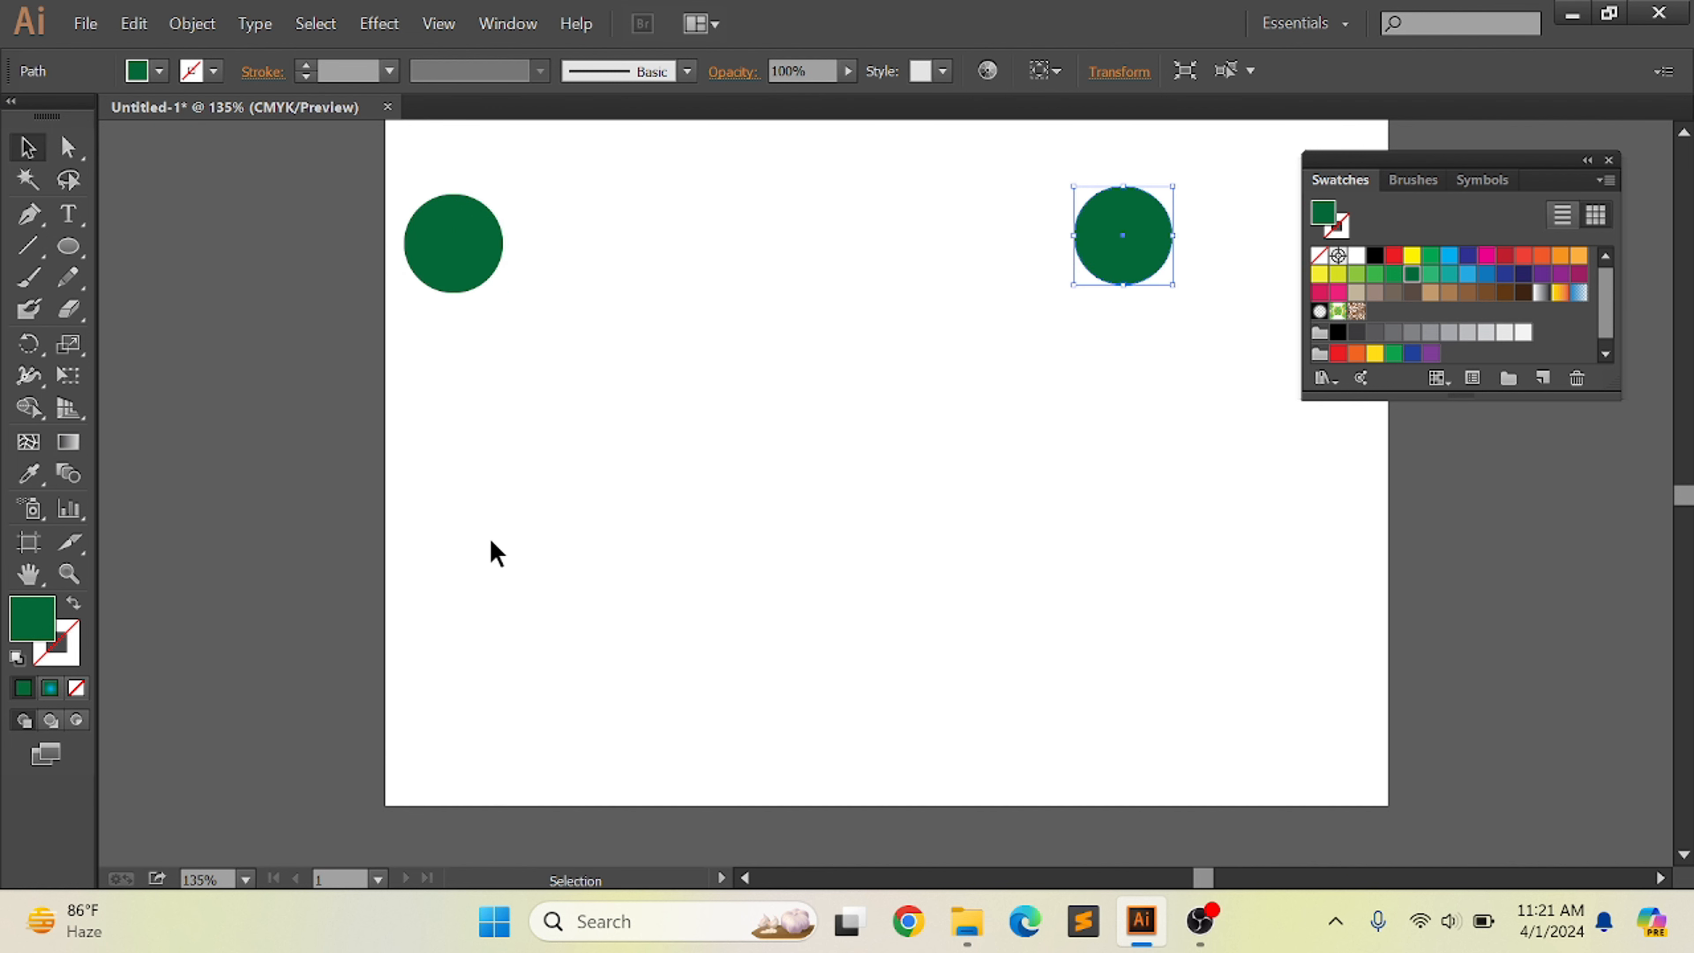
- Blend the two green circles with the Blend tool into a continuous row
{"action": "left_click", "coordinate": [114, 485]}
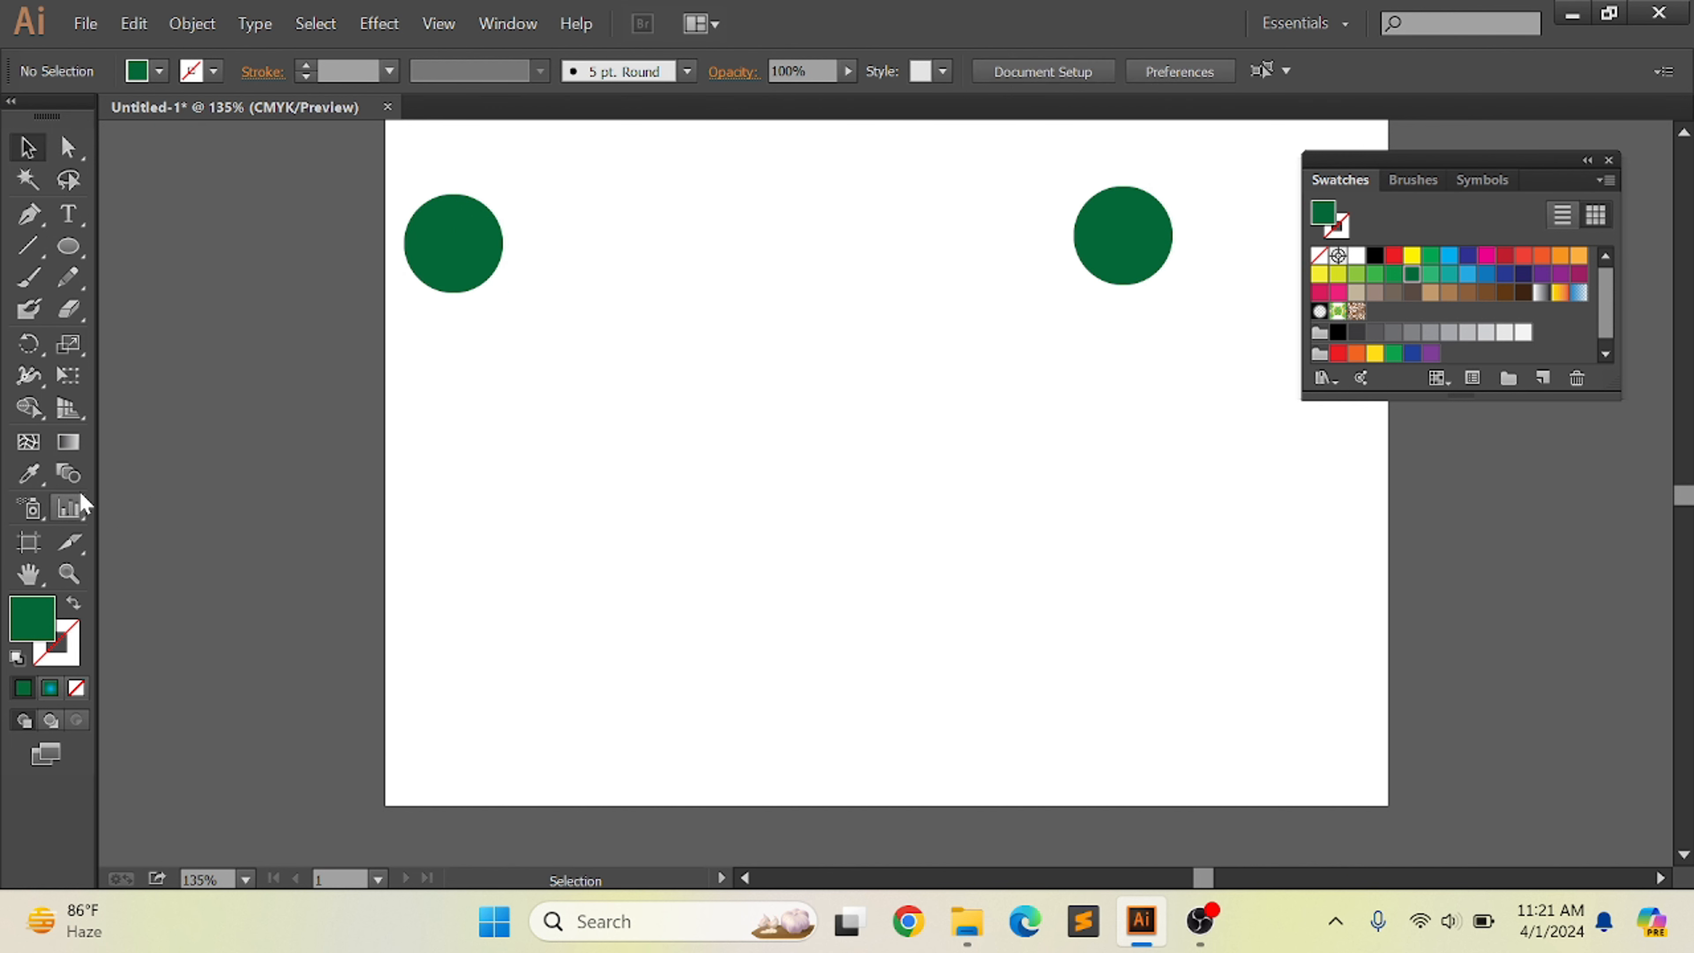
{"action": "left_click", "coordinate": [68, 474]}
{"action": "left_click", "coordinate": [471, 250]}
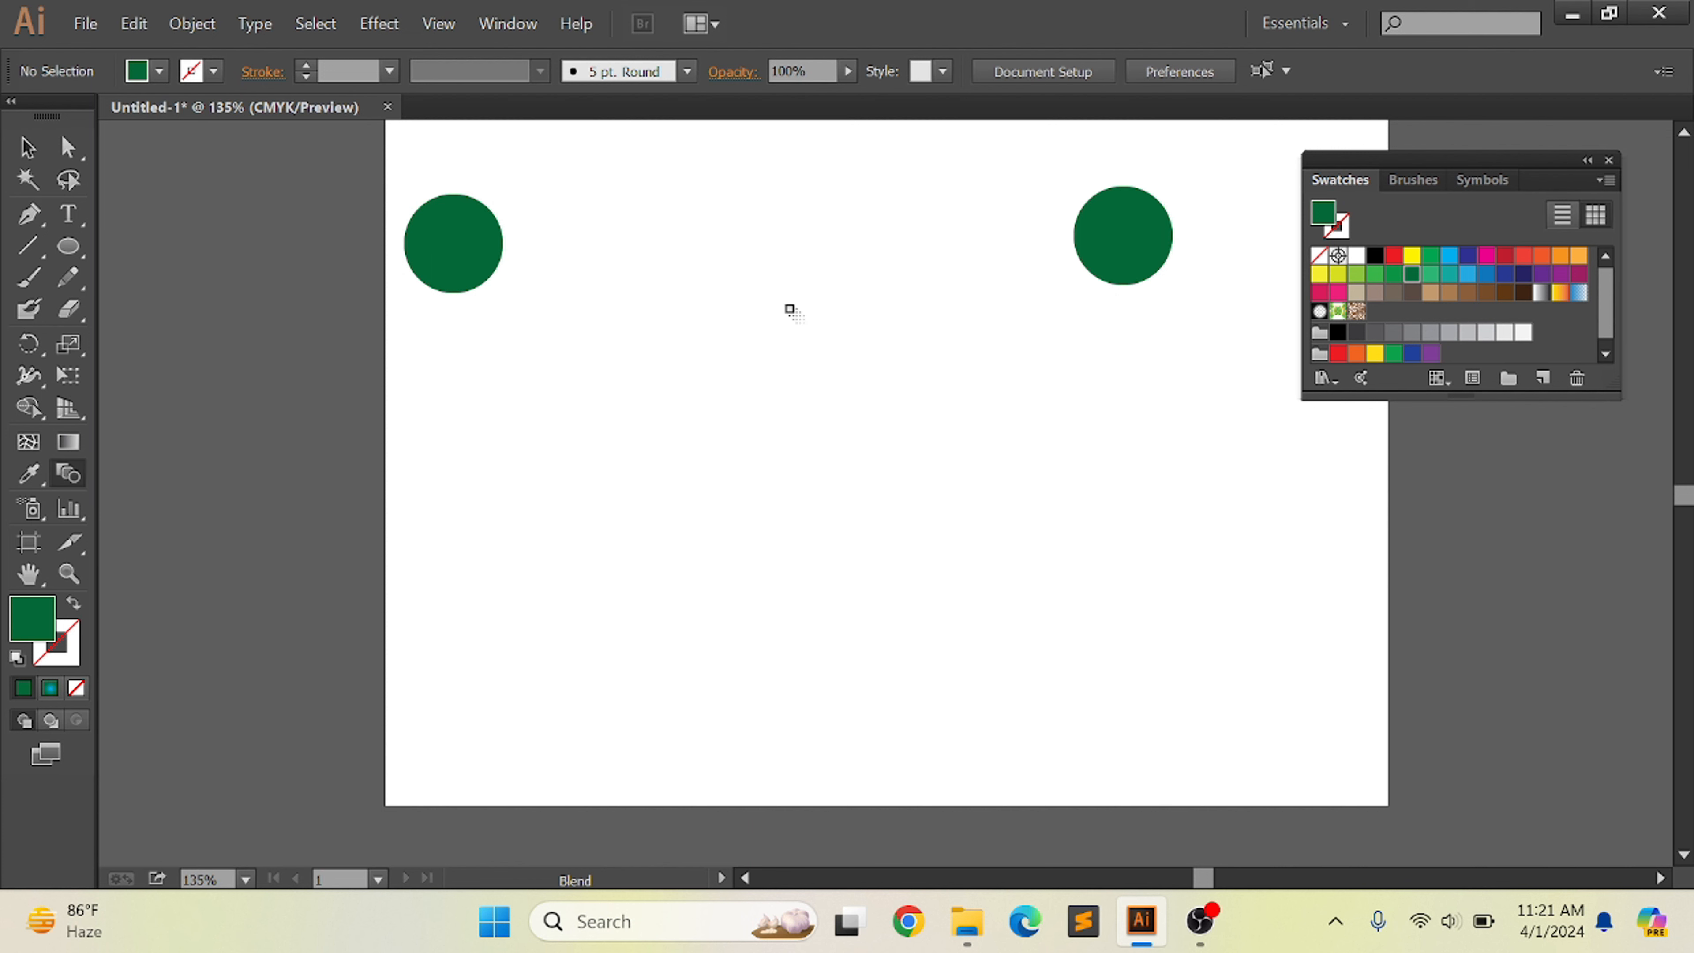
{"action": "left_click", "coordinate": [1128, 250]}
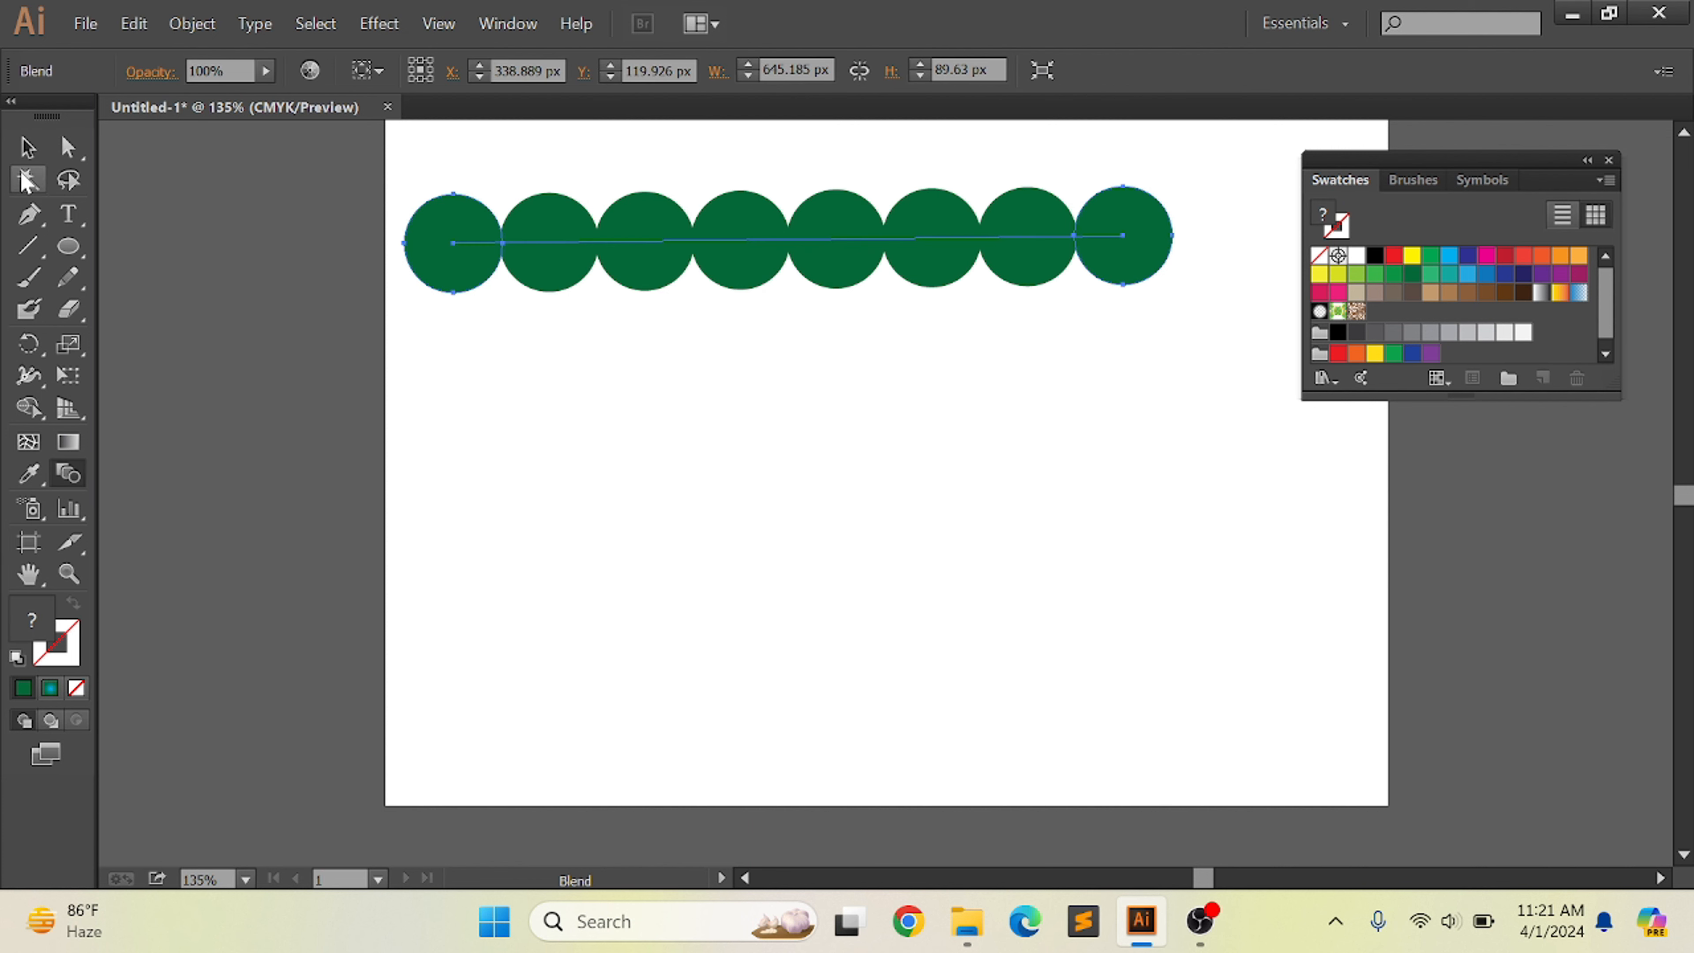
- Move the blended row of circles slightly down and to the right, then deselect it
{"action": "left_click", "coordinate": [27, 147]}
{"action": "left_click", "coordinate": [872, 621]}
{"action": "left_click_drag", "start_coordinate": [807, 253], "coordinate": [843, 268]}
{"action": "left_click", "coordinate": [899, 450]}
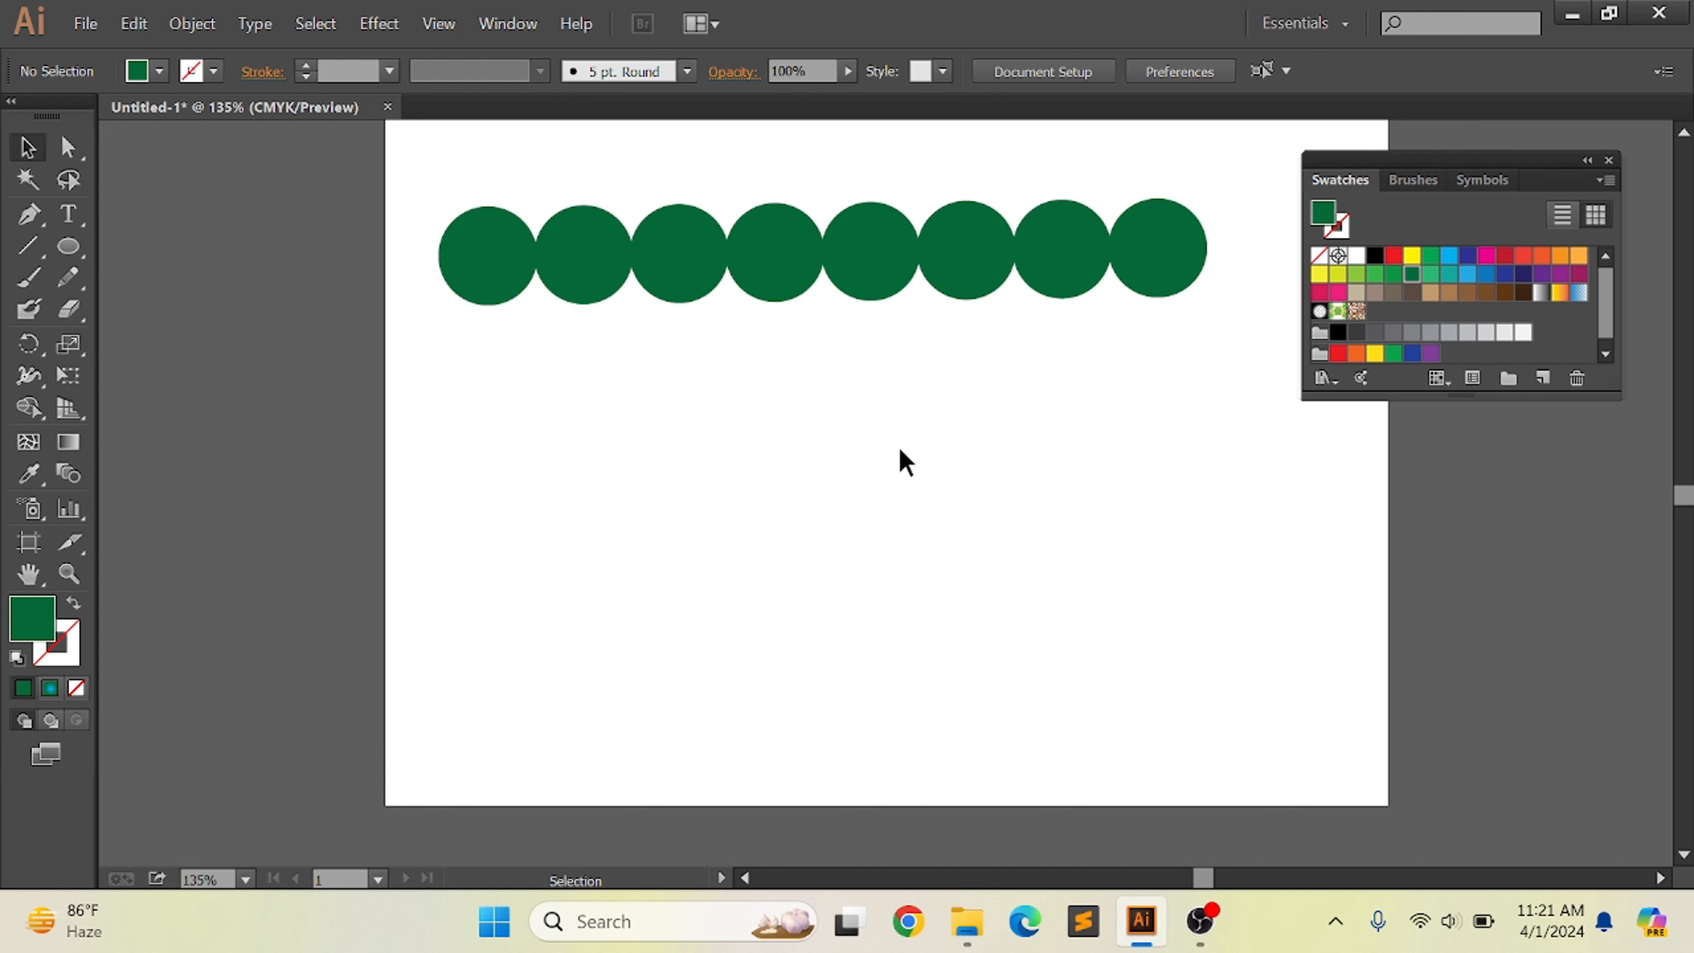
- Draw a larger green circle below the left end of the blended row
{"action": "left_click", "coordinate": [63, 251]}
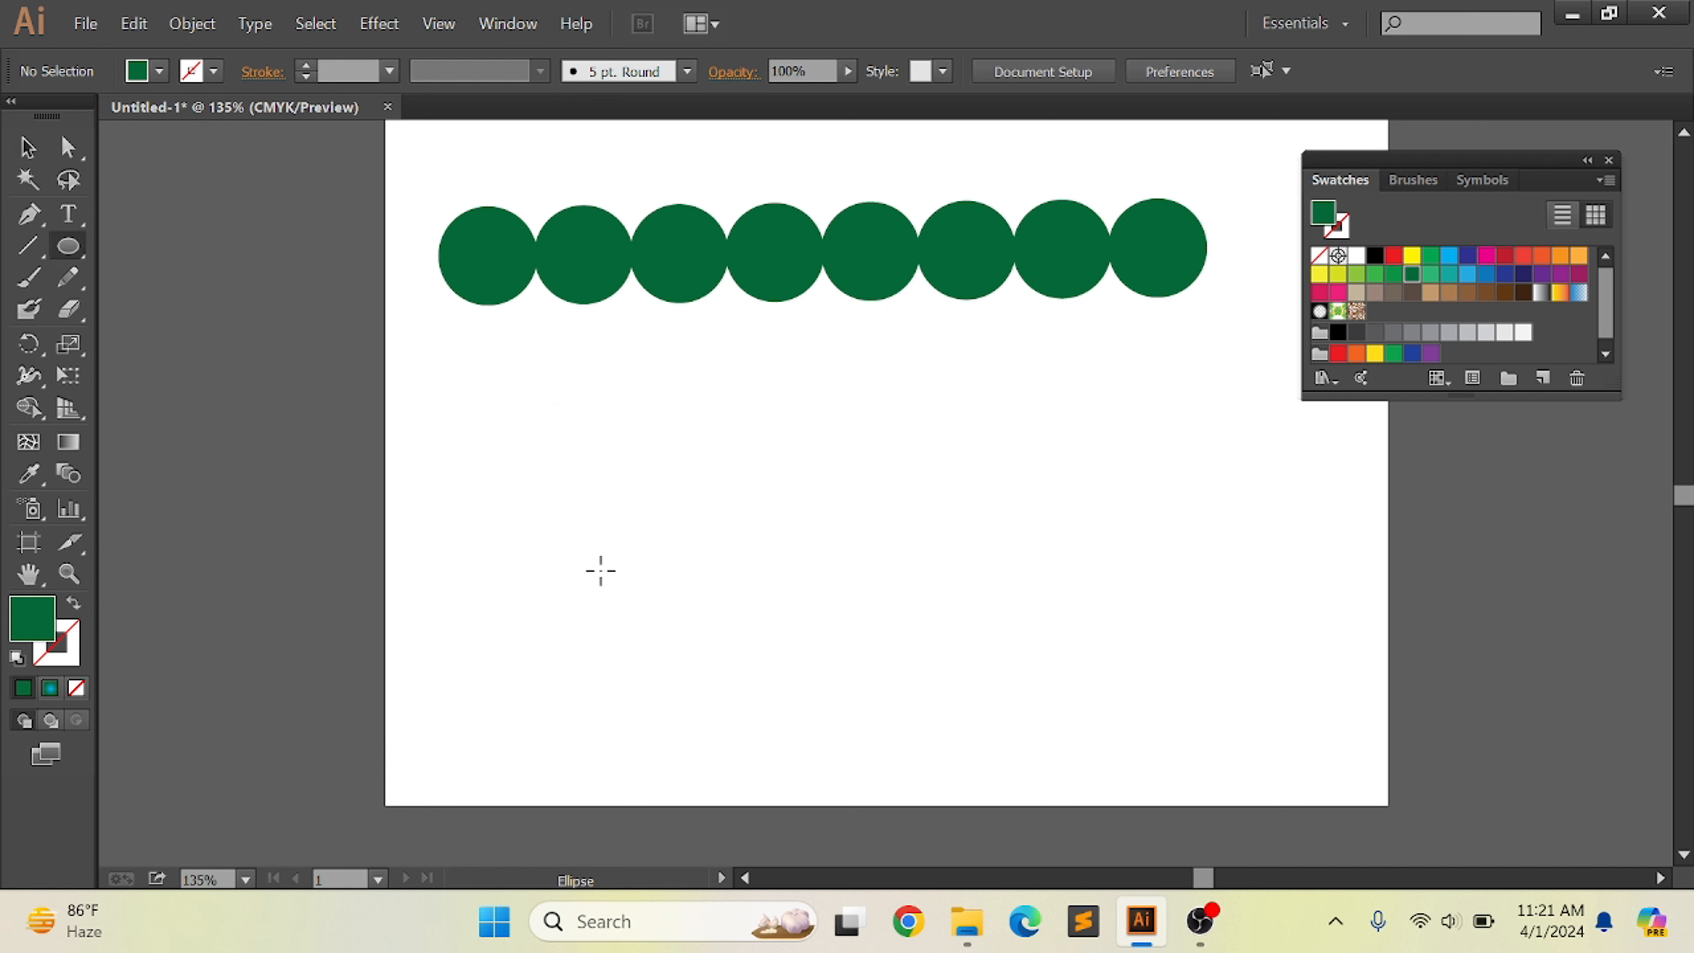
{"action": "left_click_drag", "start_coordinate": [432, 418], "coordinate": [561, 548]}
{"action": "left_click", "coordinate": [27, 149]}
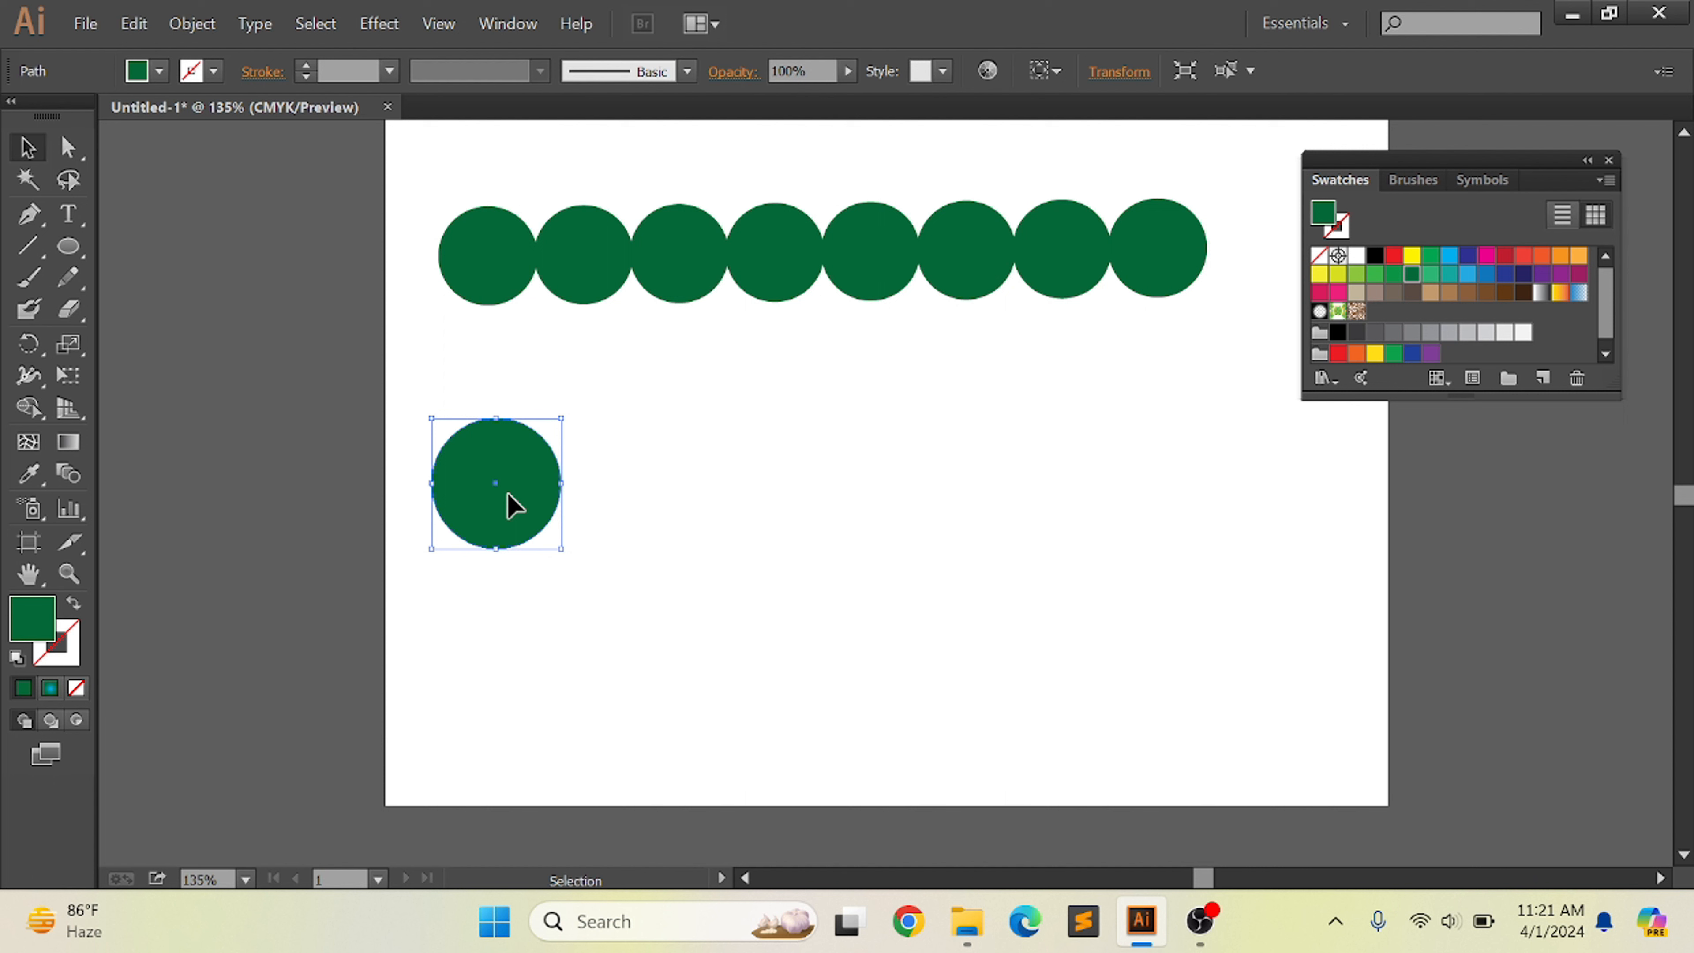
- Make four copies of the larger circle, arranging three circles in an upper row and two in a lower row
{"action": "left_click_drag", "start_coordinate": [508, 495], "coordinate": [711, 497]}
{"action": "left_click_drag", "start_coordinate": [707, 509], "coordinate": [861, 674]}
{"action": "left_click_drag", "start_coordinate": [863, 663], "coordinate": [907, 479]}
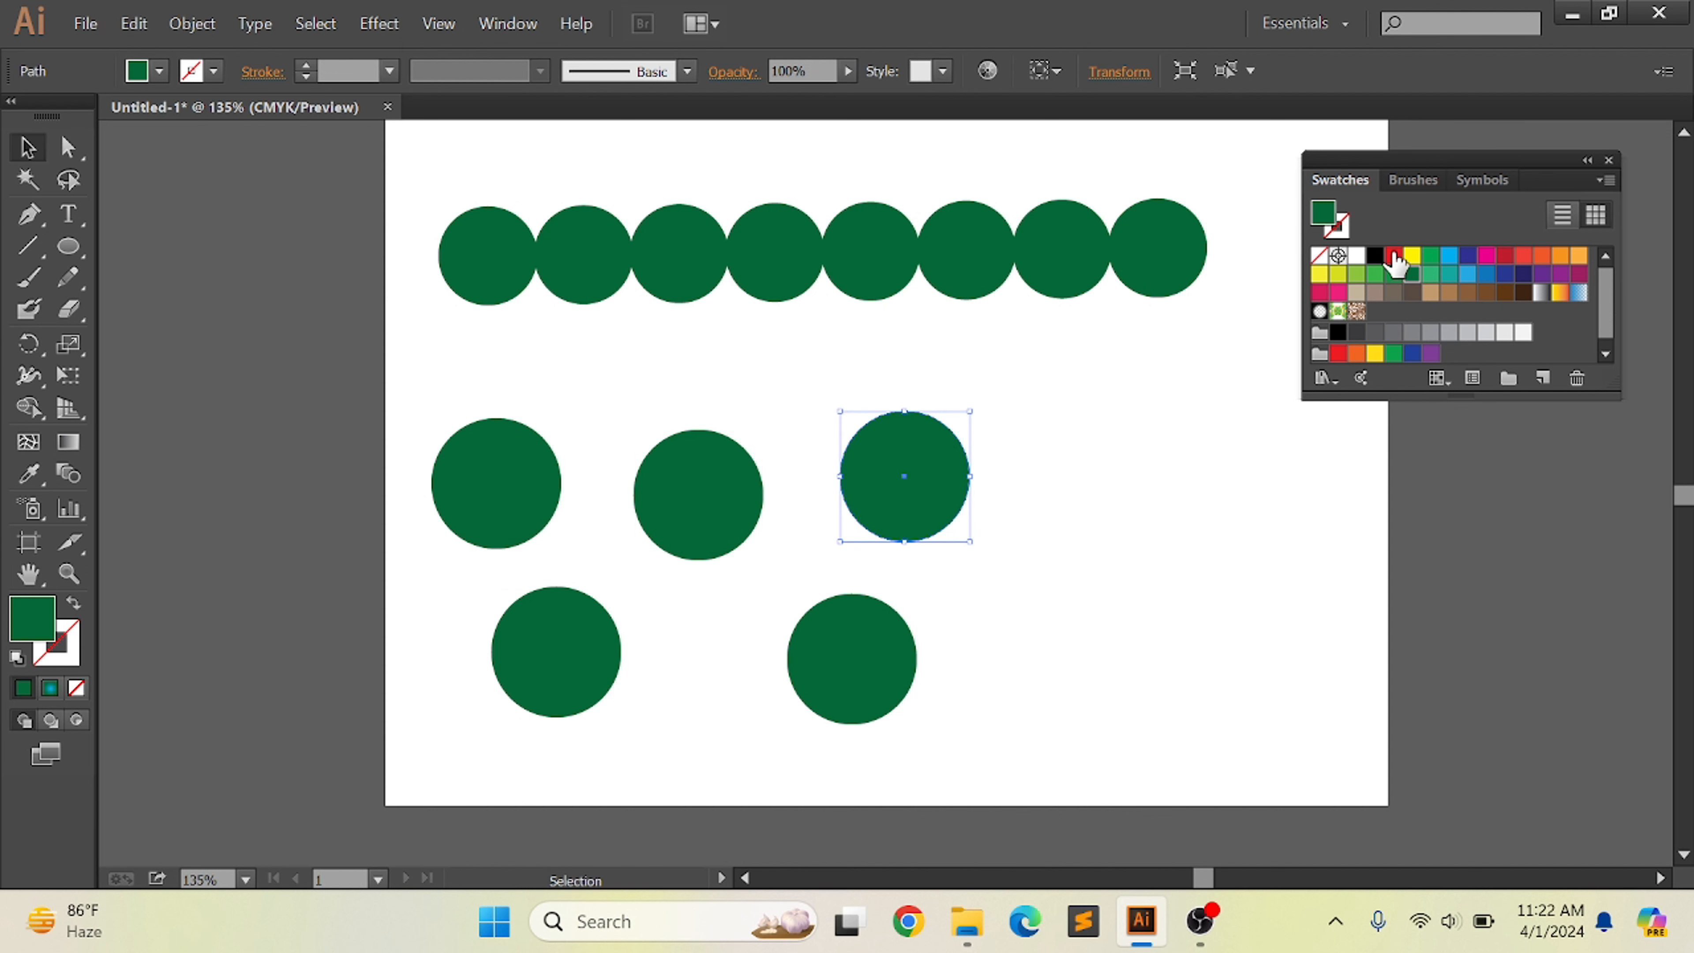
- Fill the upper circles red, orange and light blue and the lower ones purple and dark blue, leaving nothing selected
{"action": "left_click", "coordinate": [1448, 256]}
{"action": "left_click", "coordinate": [878, 657]}
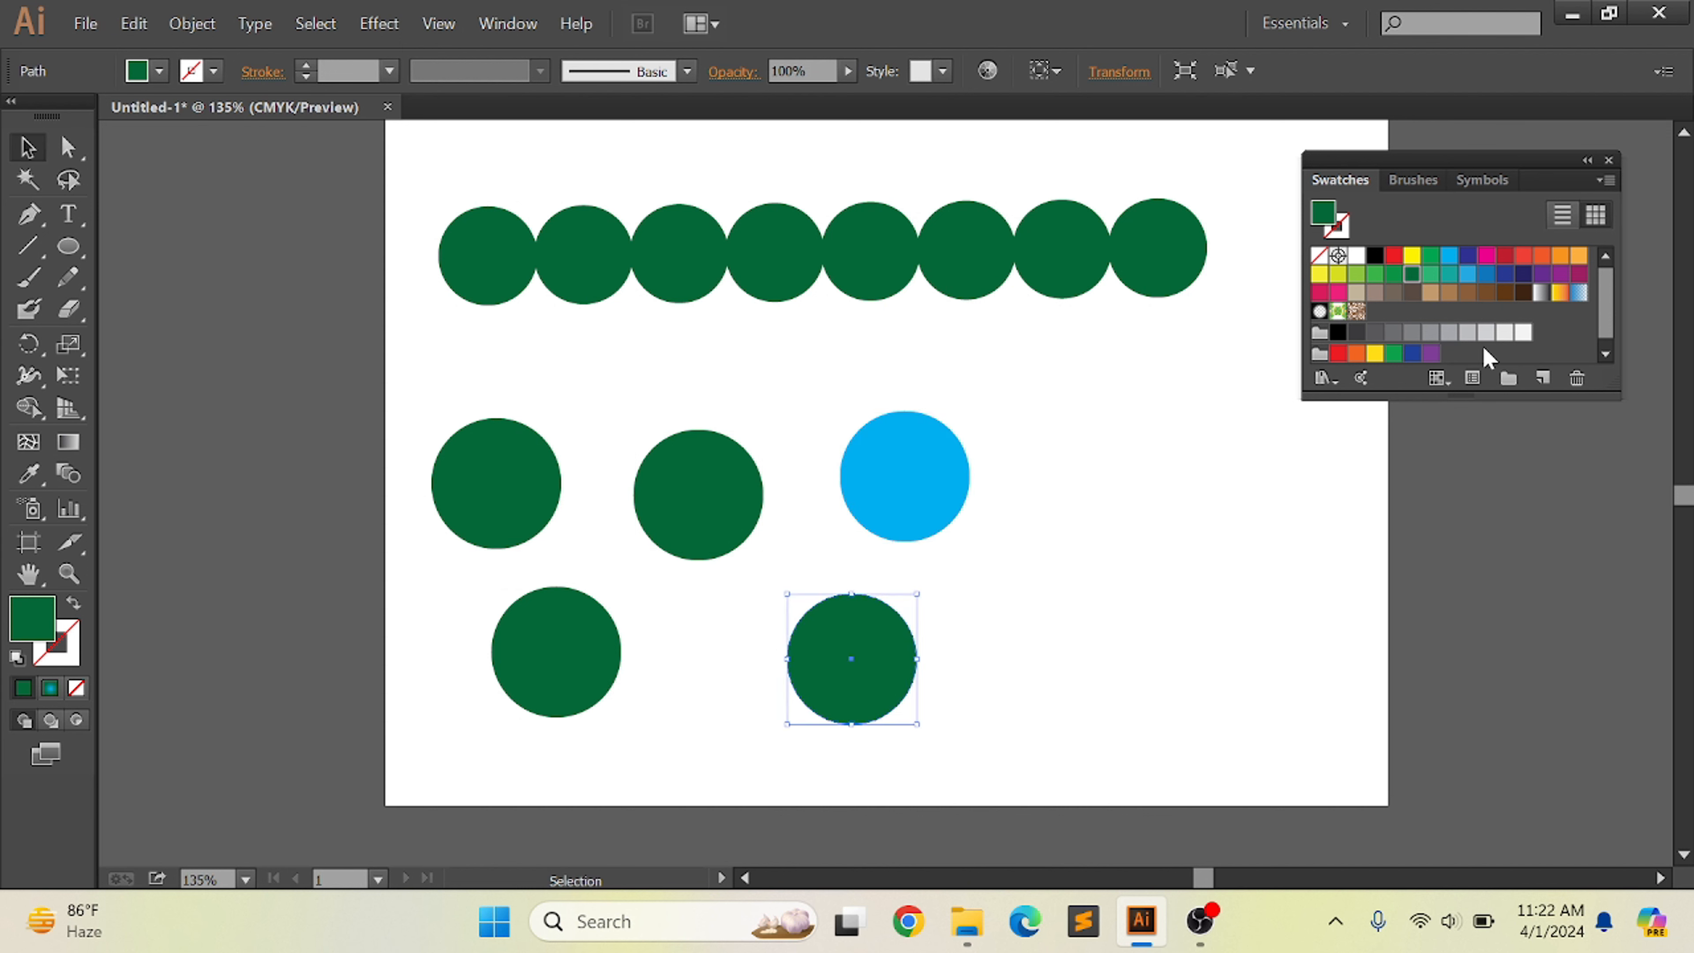
{"action": "left_click", "coordinate": [1467, 255]}
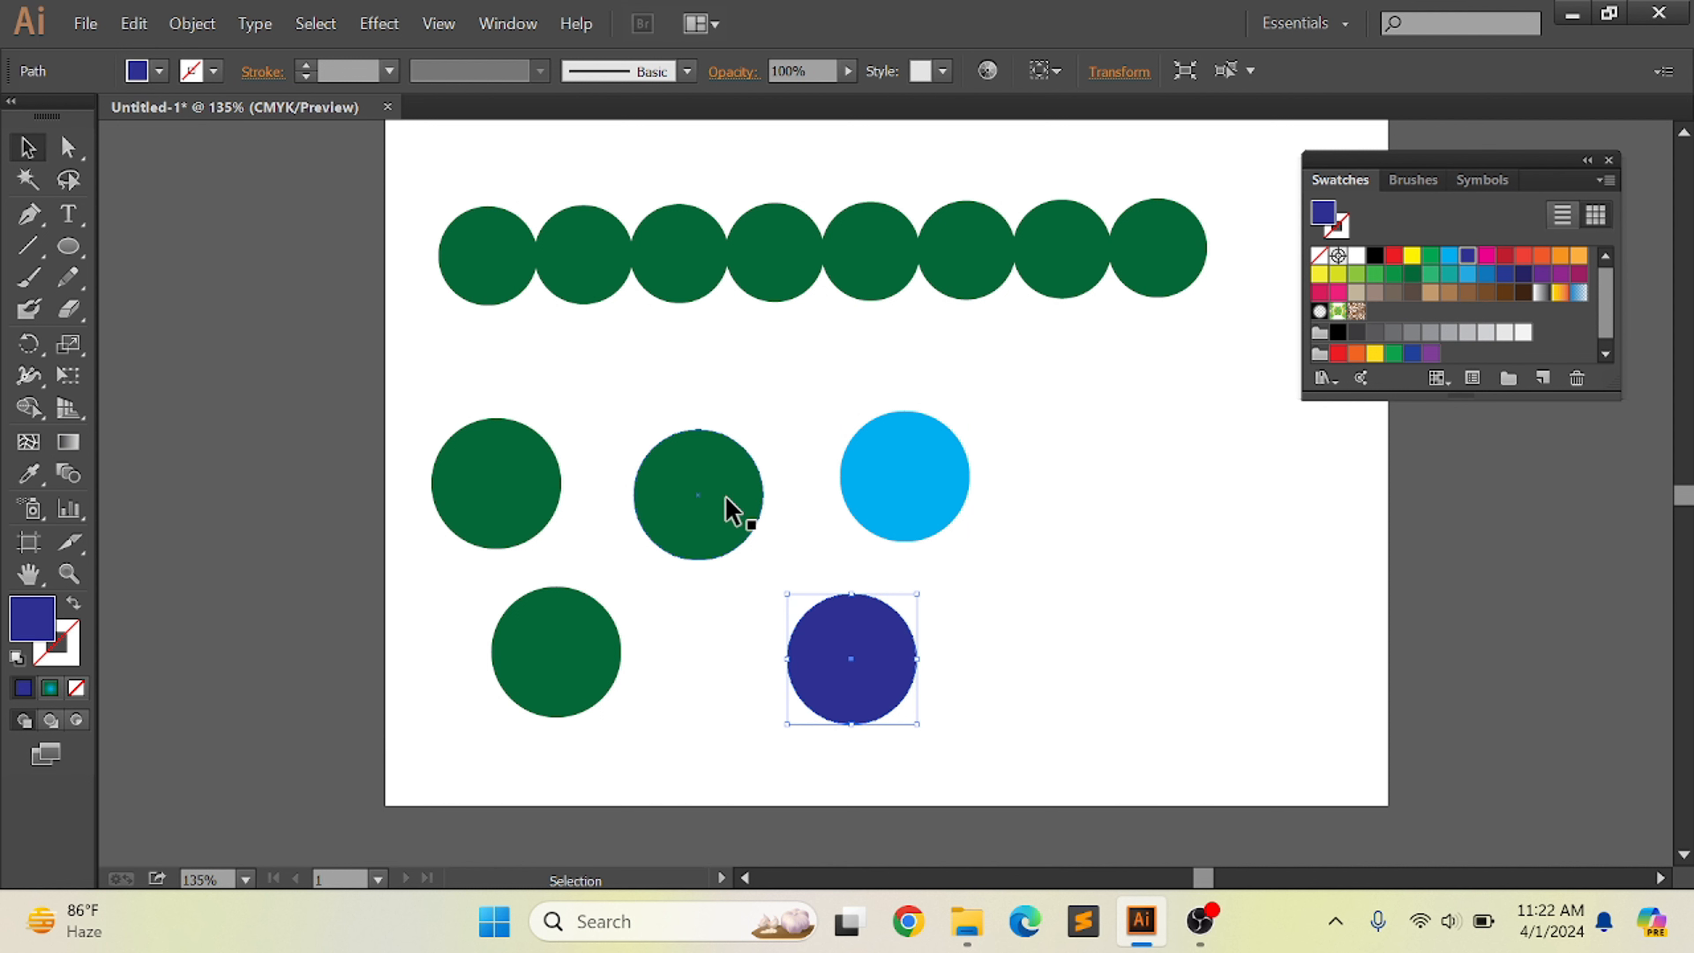
{"action": "left_click", "coordinate": [704, 534]}
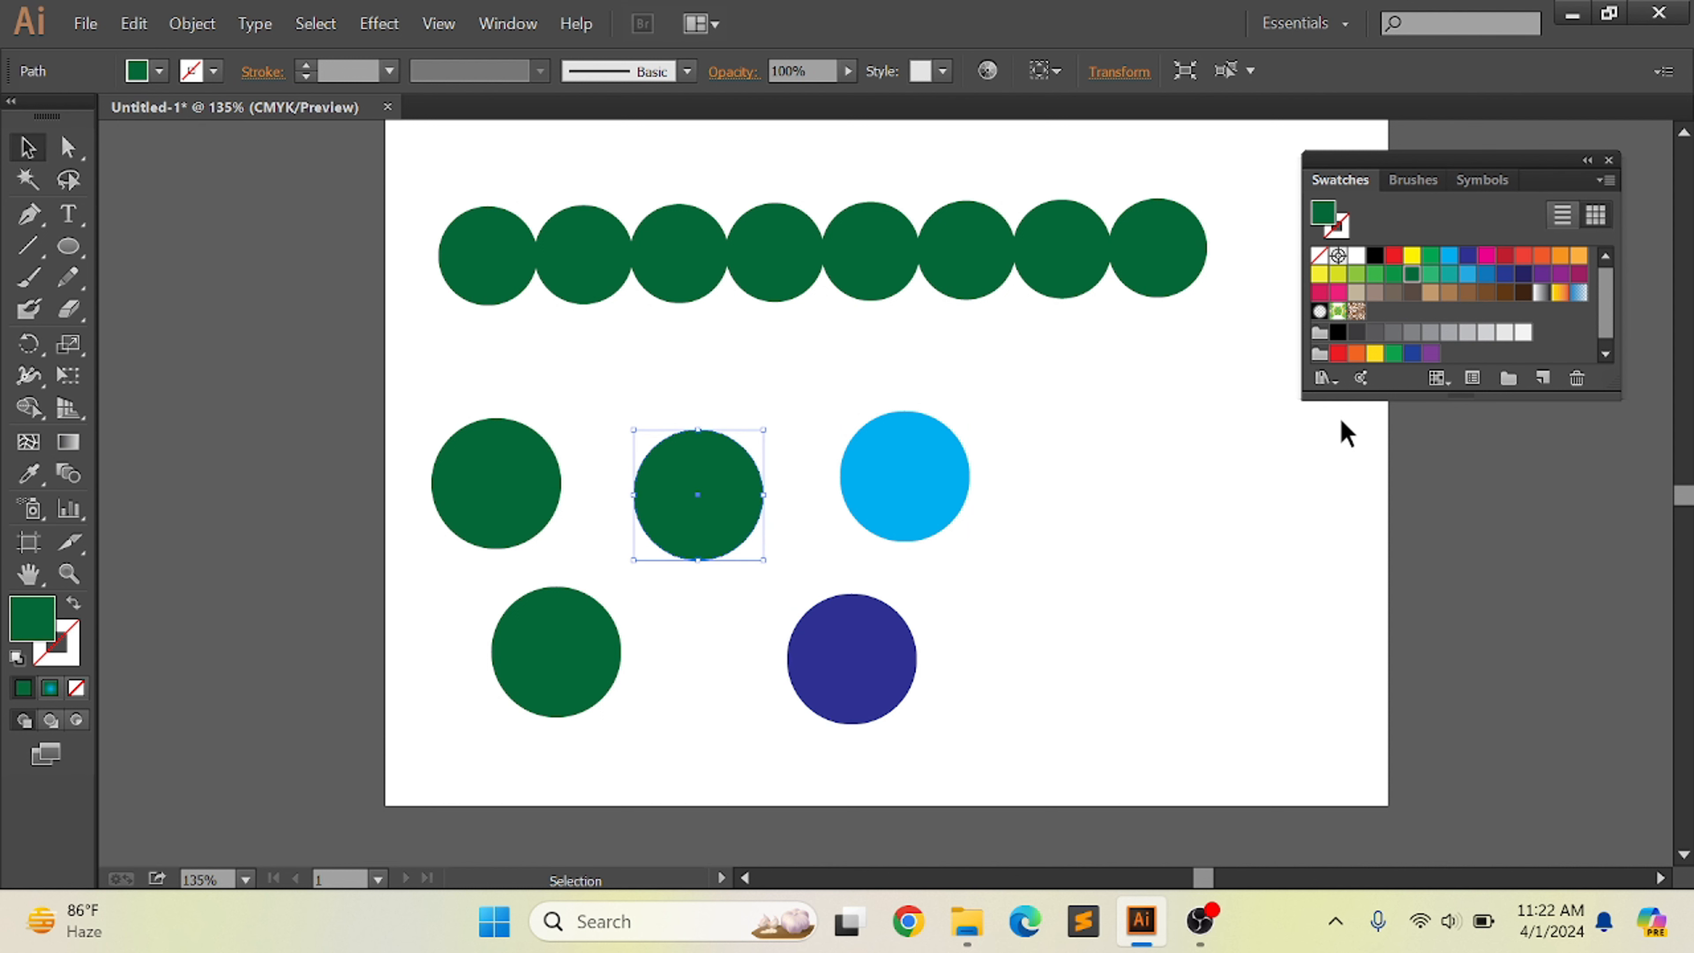
{"action": "left_click", "coordinate": [1561, 256]}
{"action": "left_click", "coordinate": [548, 651]}
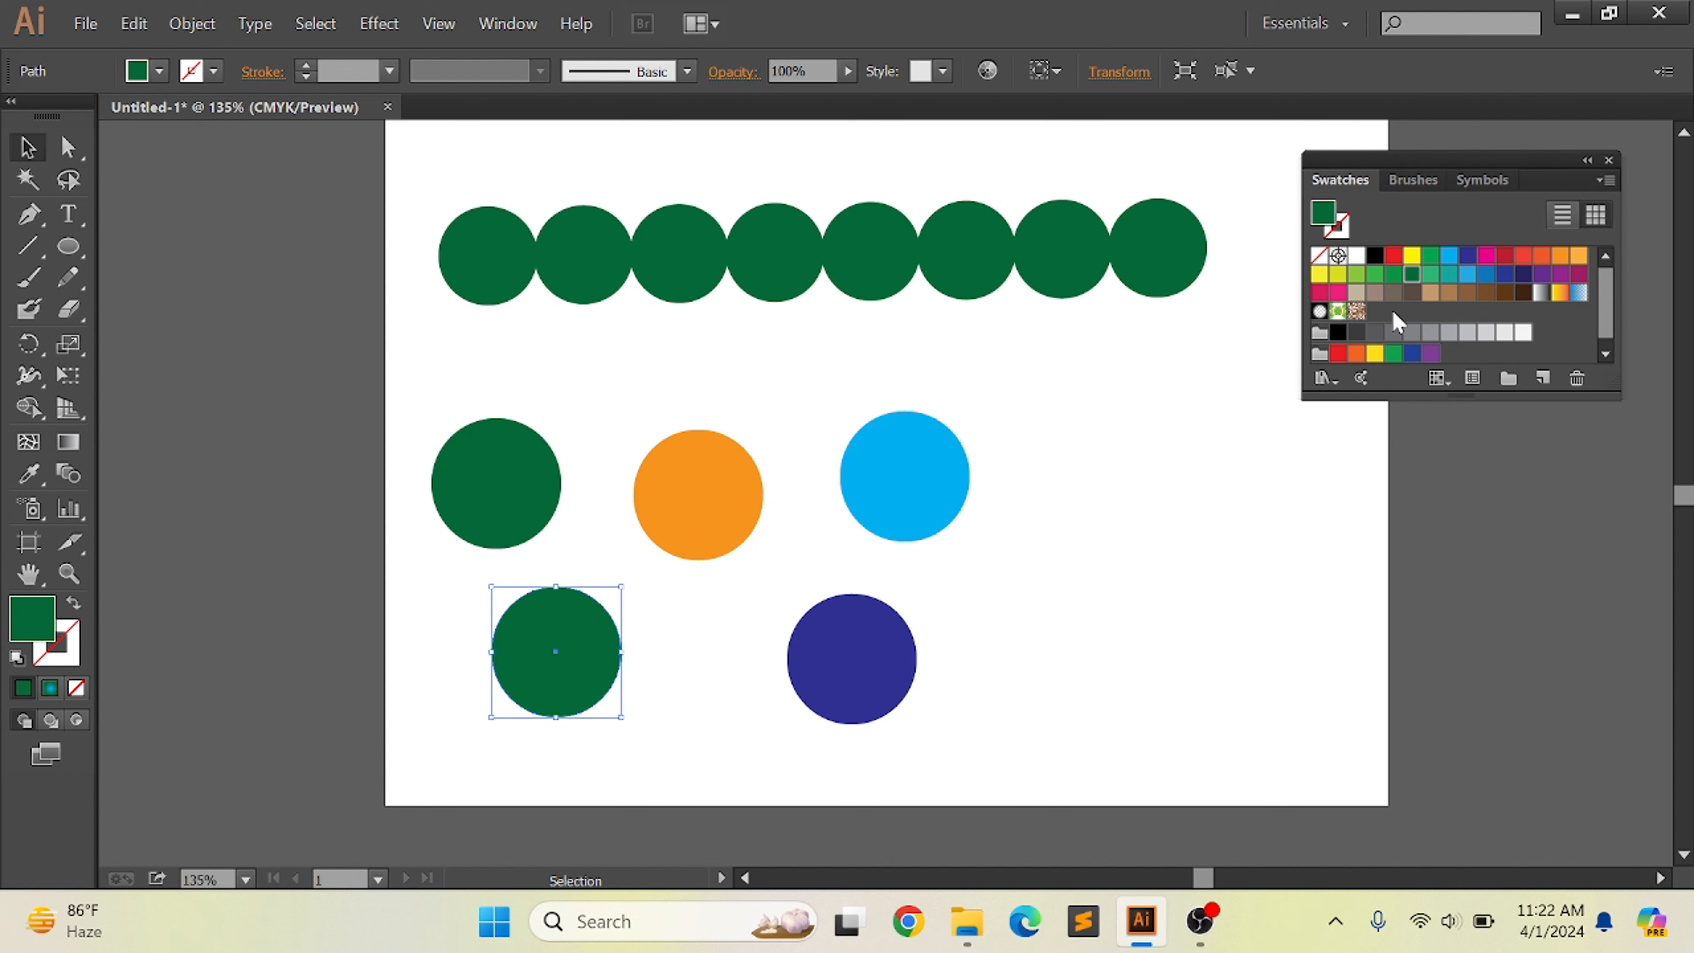
{"action": "left_click", "coordinate": [1548, 276]}
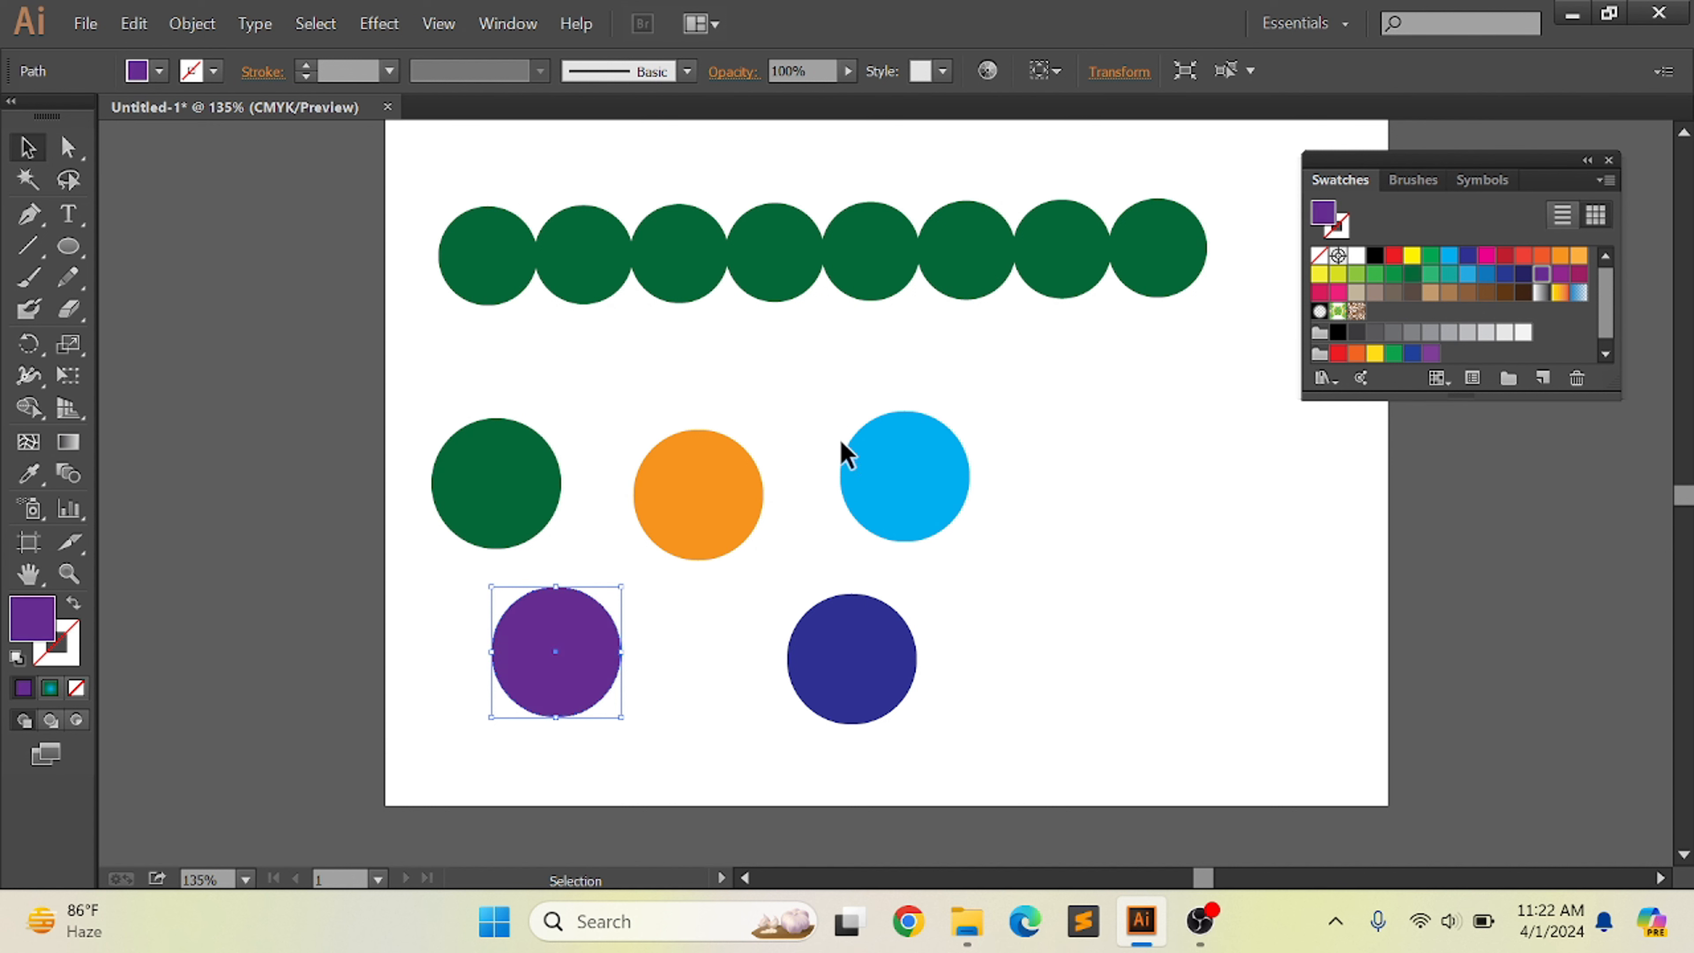
{"action": "left_click", "coordinate": [515, 487]}
{"action": "left_click", "coordinate": [1393, 256]}
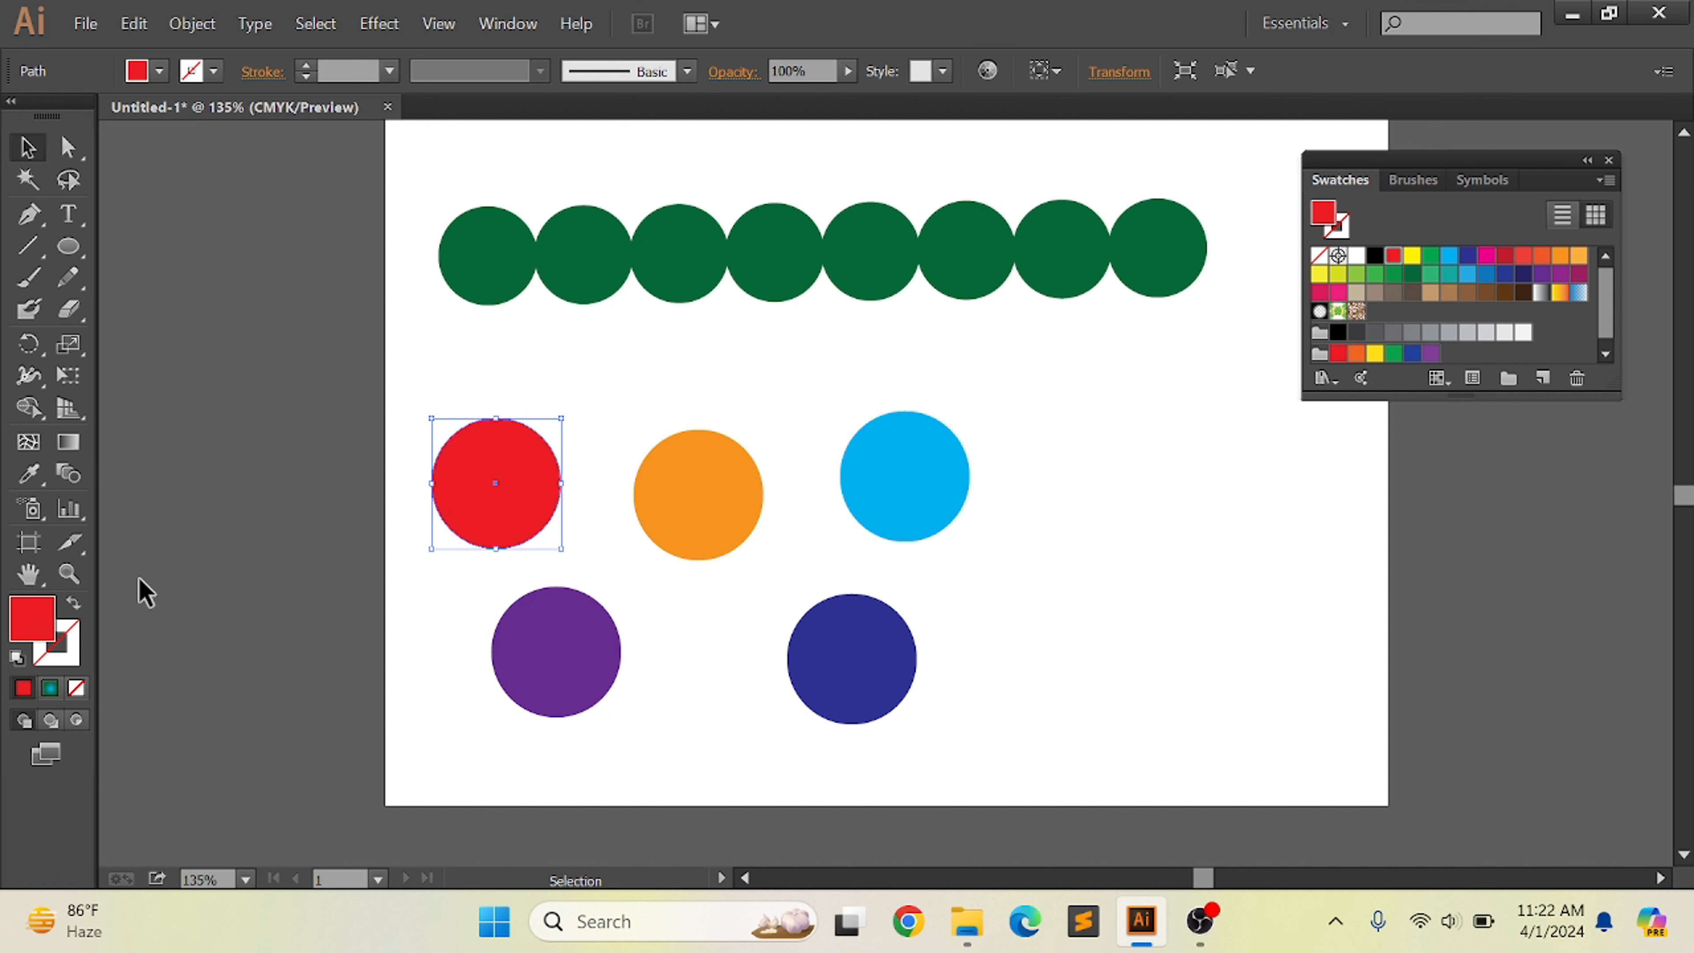
{"action": "left_click", "coordinate": [175, 483]}
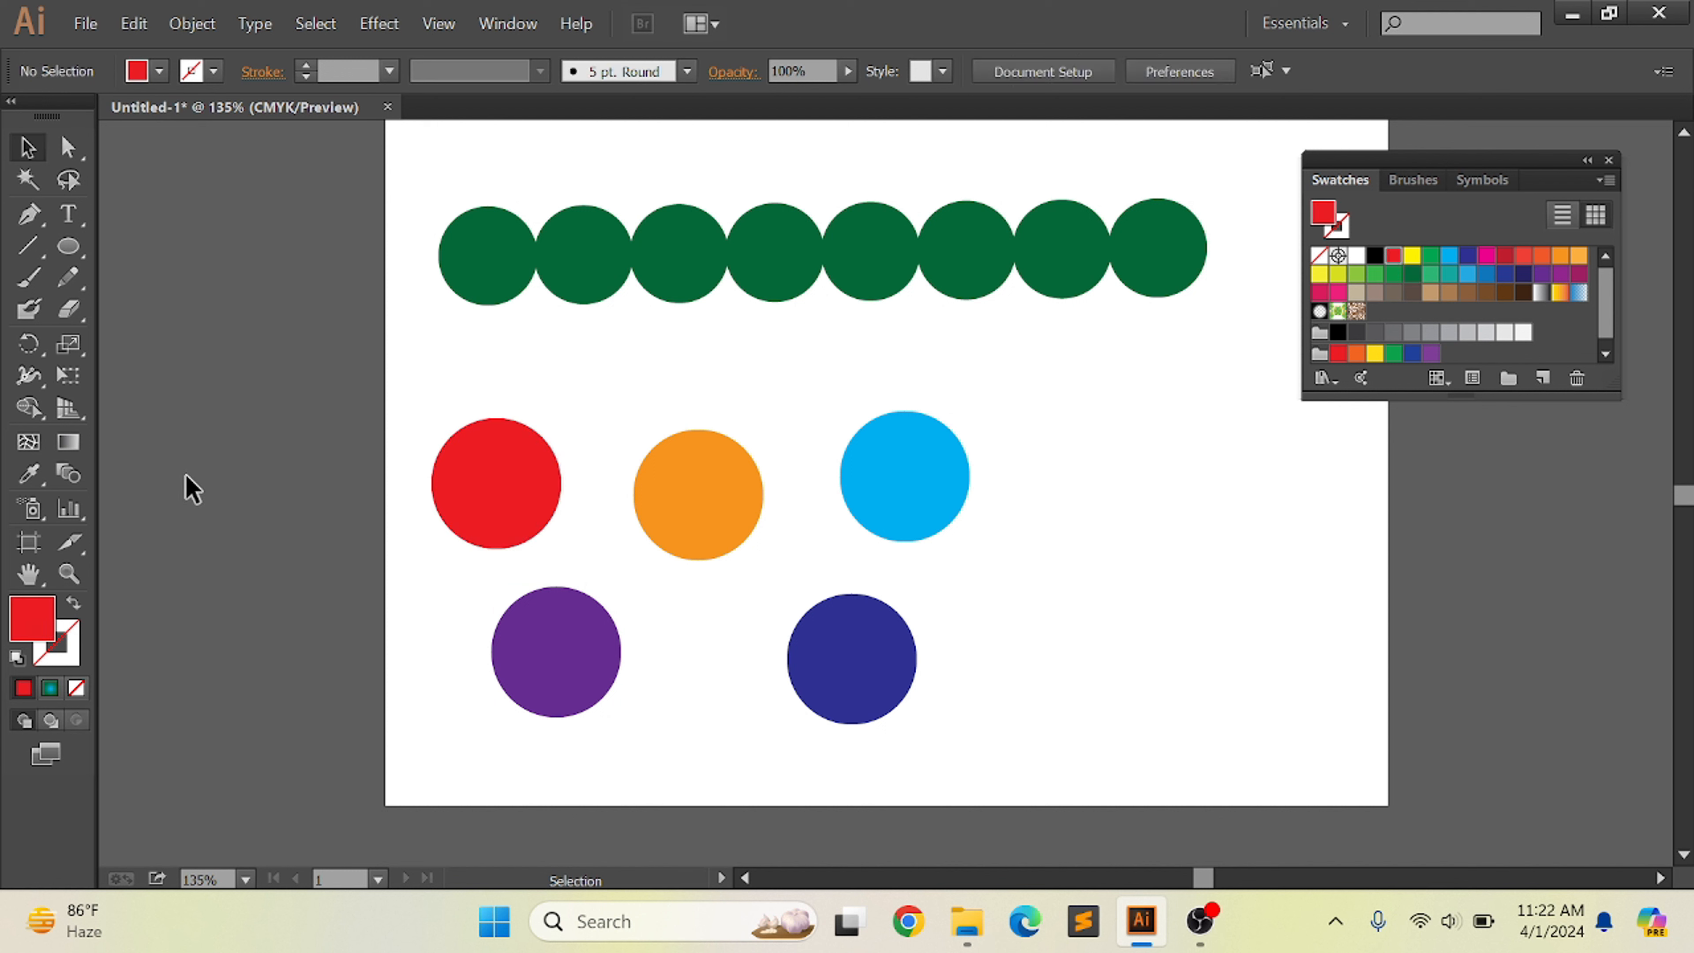
- Blend the five circles into a W-shaped band in the order red, purple, orange, dark blue, light blue, and deselect it
{"action": "left_click", "coordinate": [81, 464]}
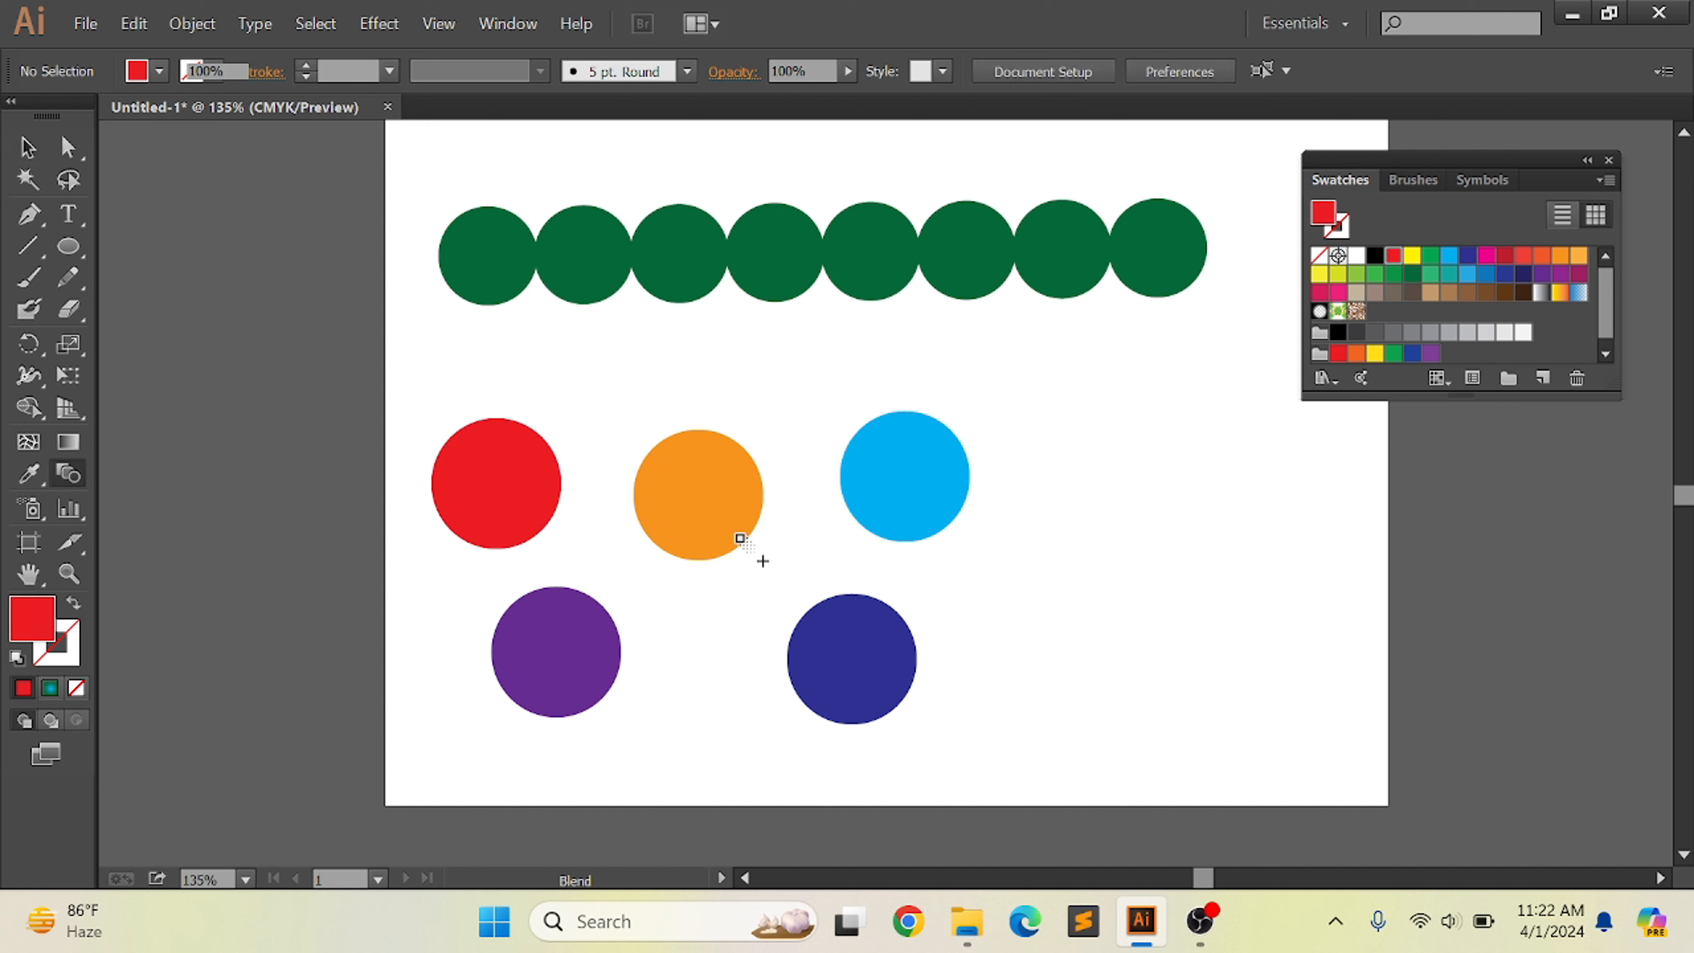
{"action": "left_click", "coordinate": [701, 520]}
{"action": "left_click", "coordinate": [861, 658]}
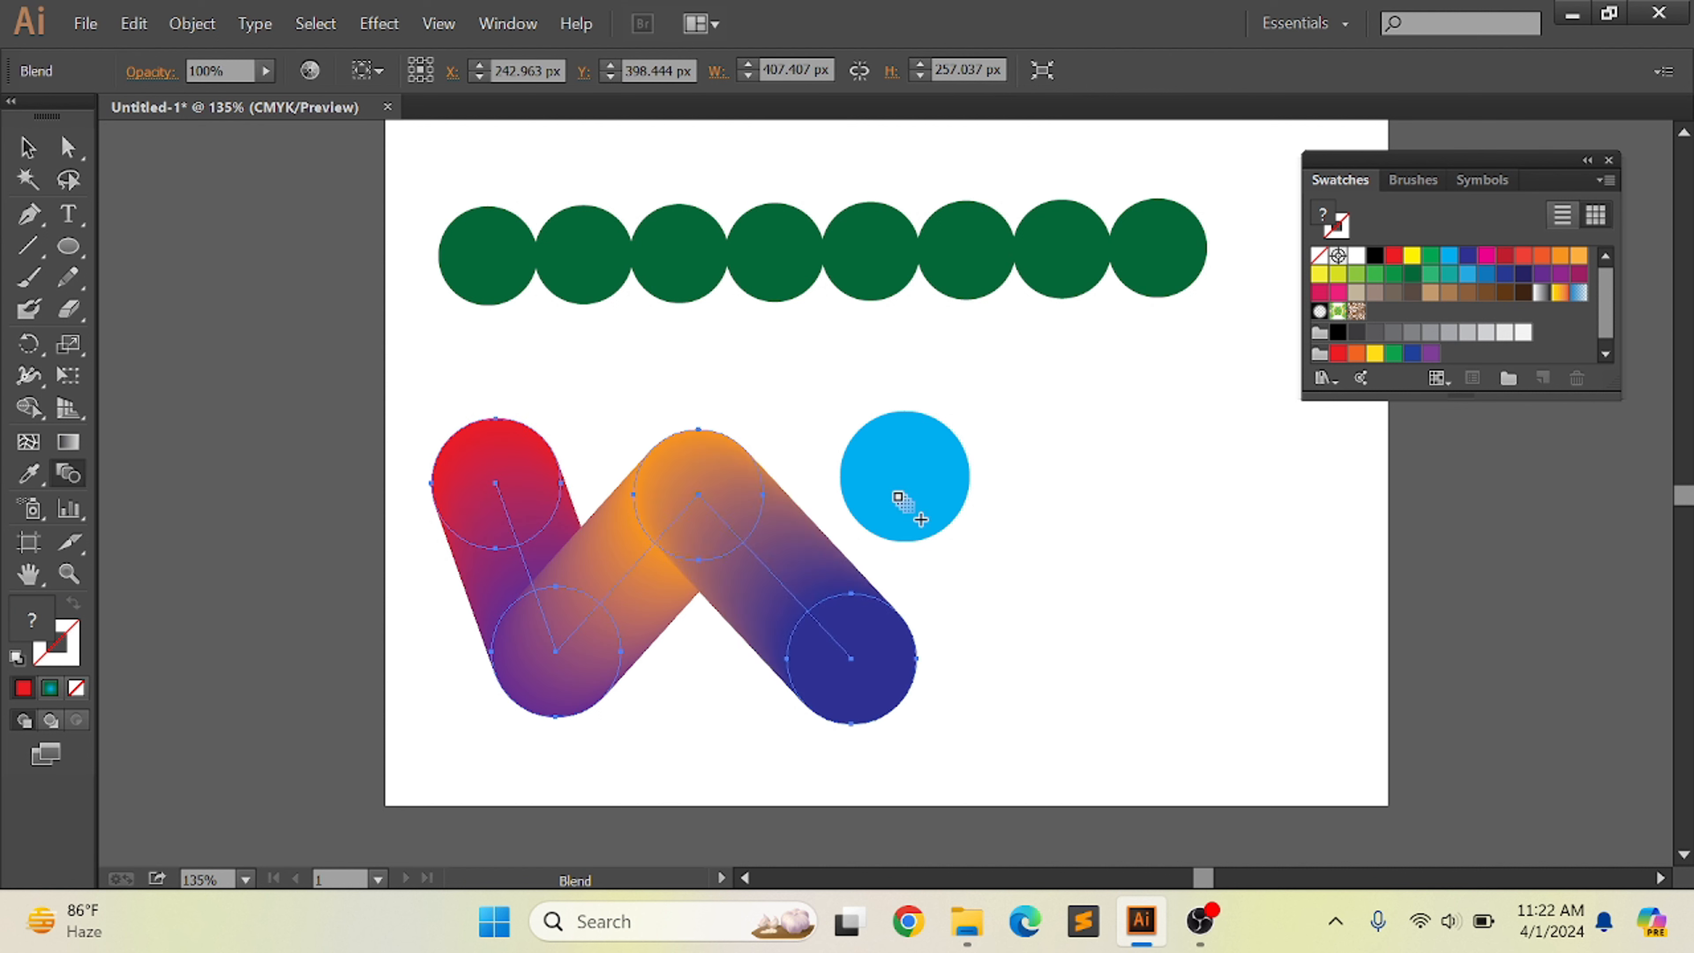
{"action": "left_click", "coordinate": [898, 498]}
{"action": "left_click", "coordinate": [27, 146]}
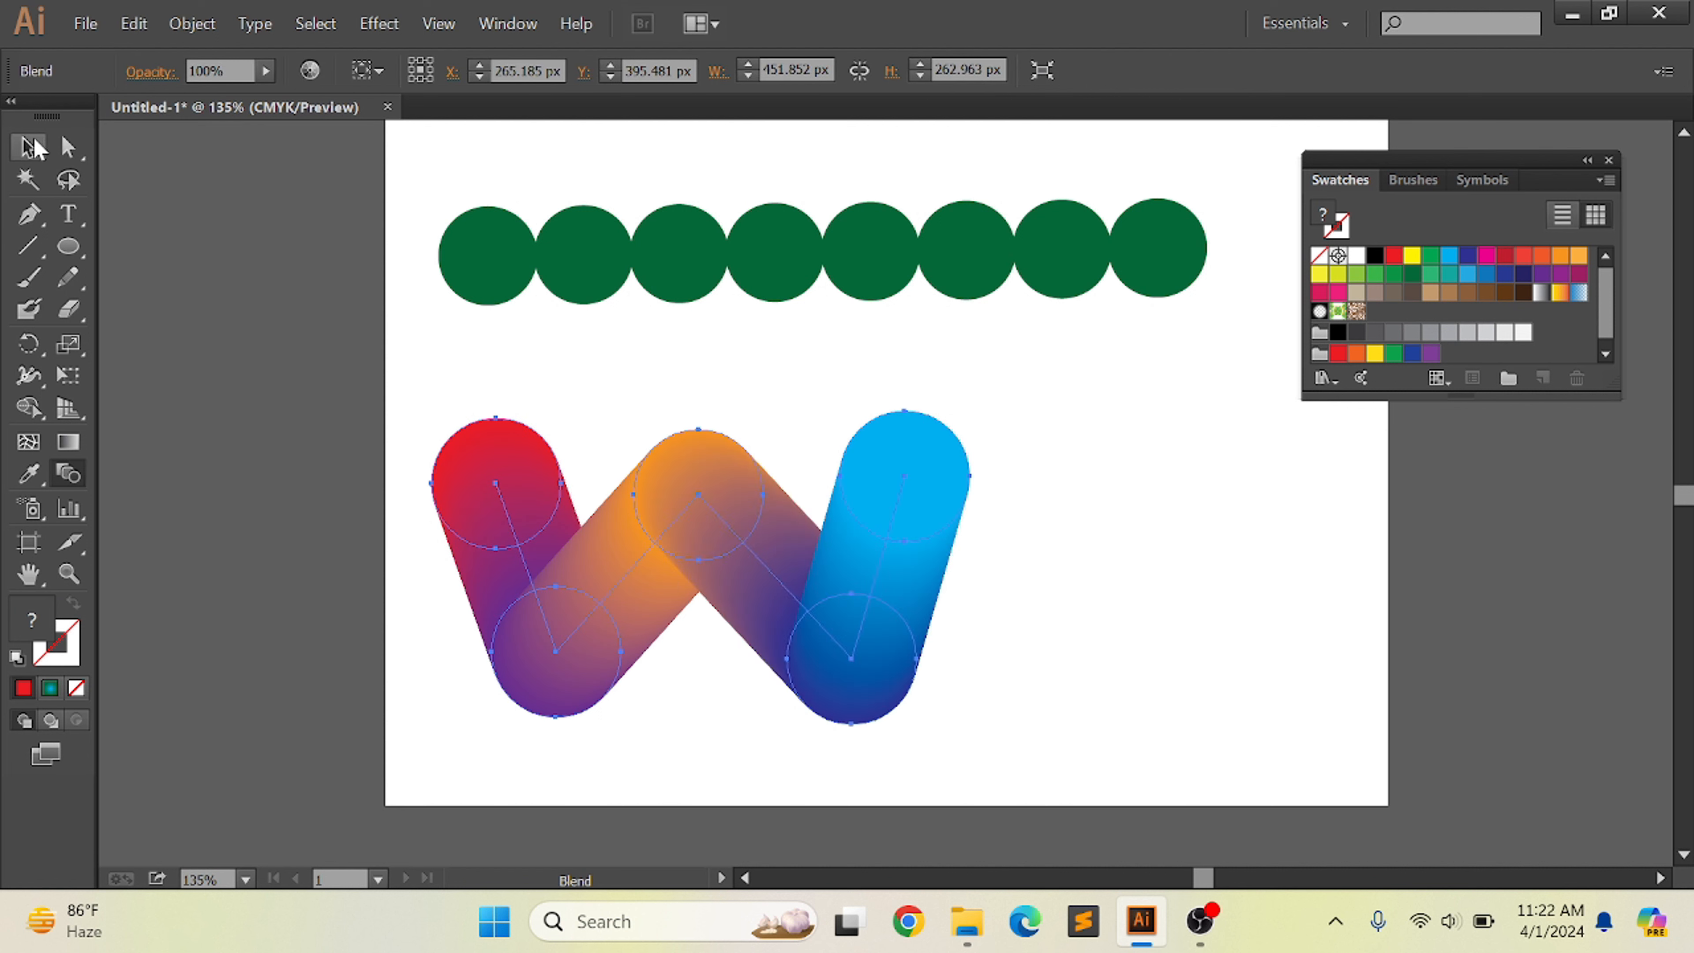
{"action": "left_click", "coordinate": [294, 377]}
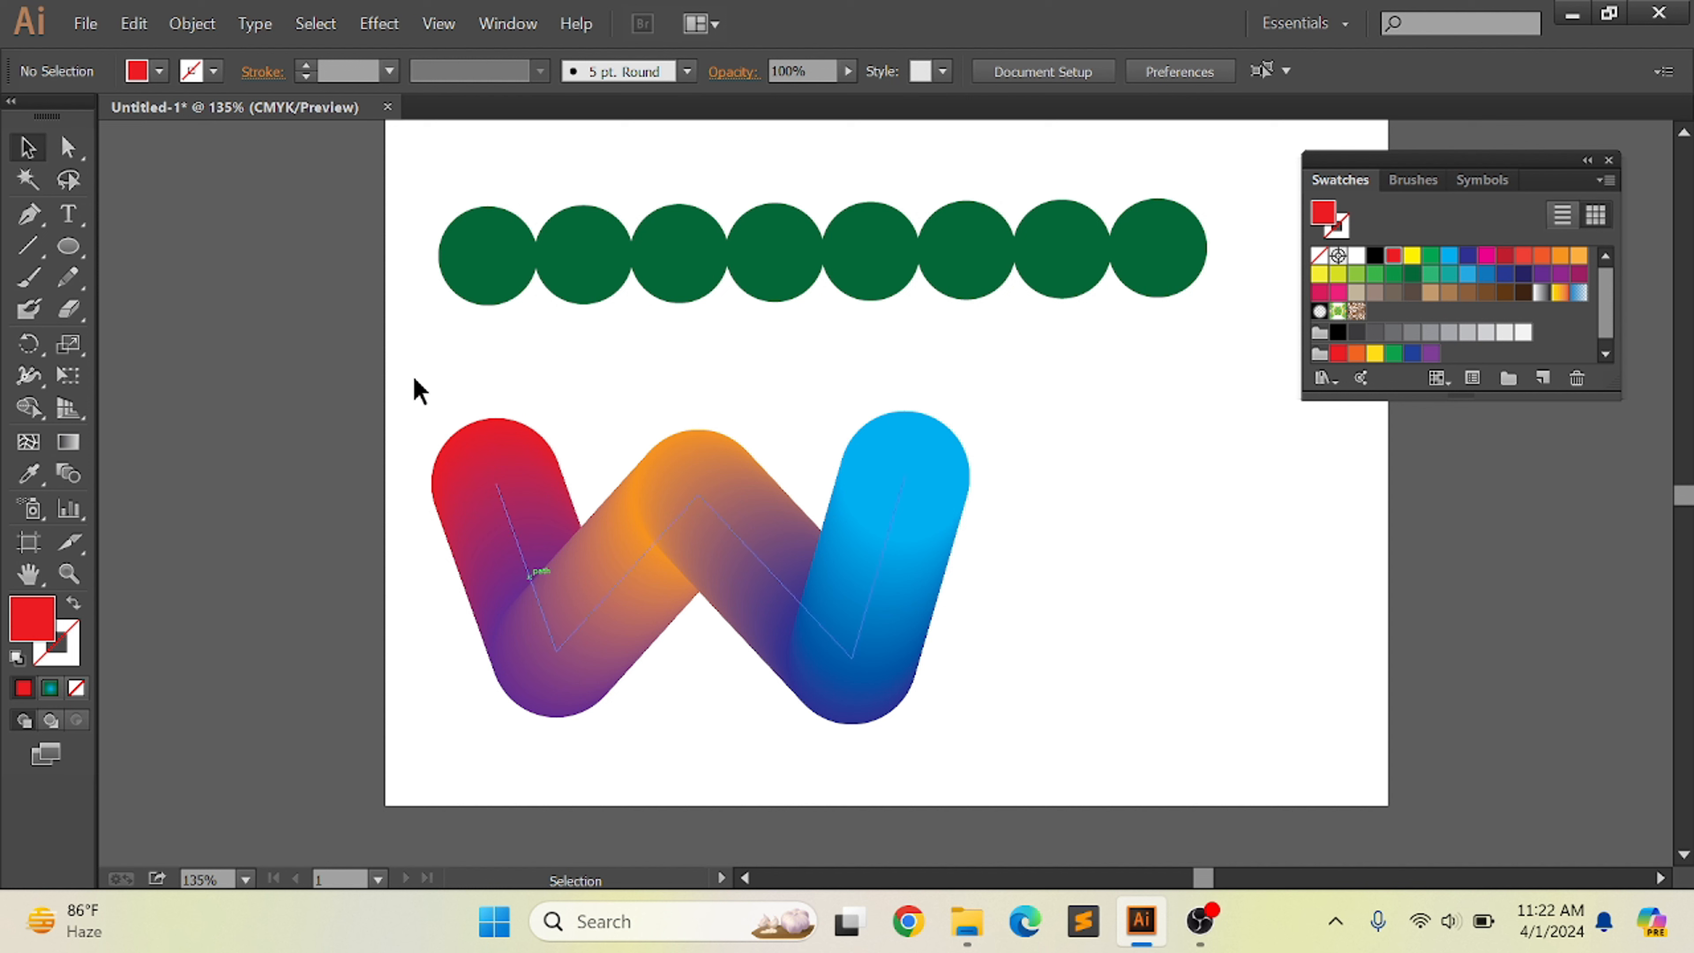
- Delete the green row of circles and the multicoloured W-shaped blend from the artboard
{"action": "left_click_drag", "start_coordinate": [434, 193], "coordinate": [1124, 685]}
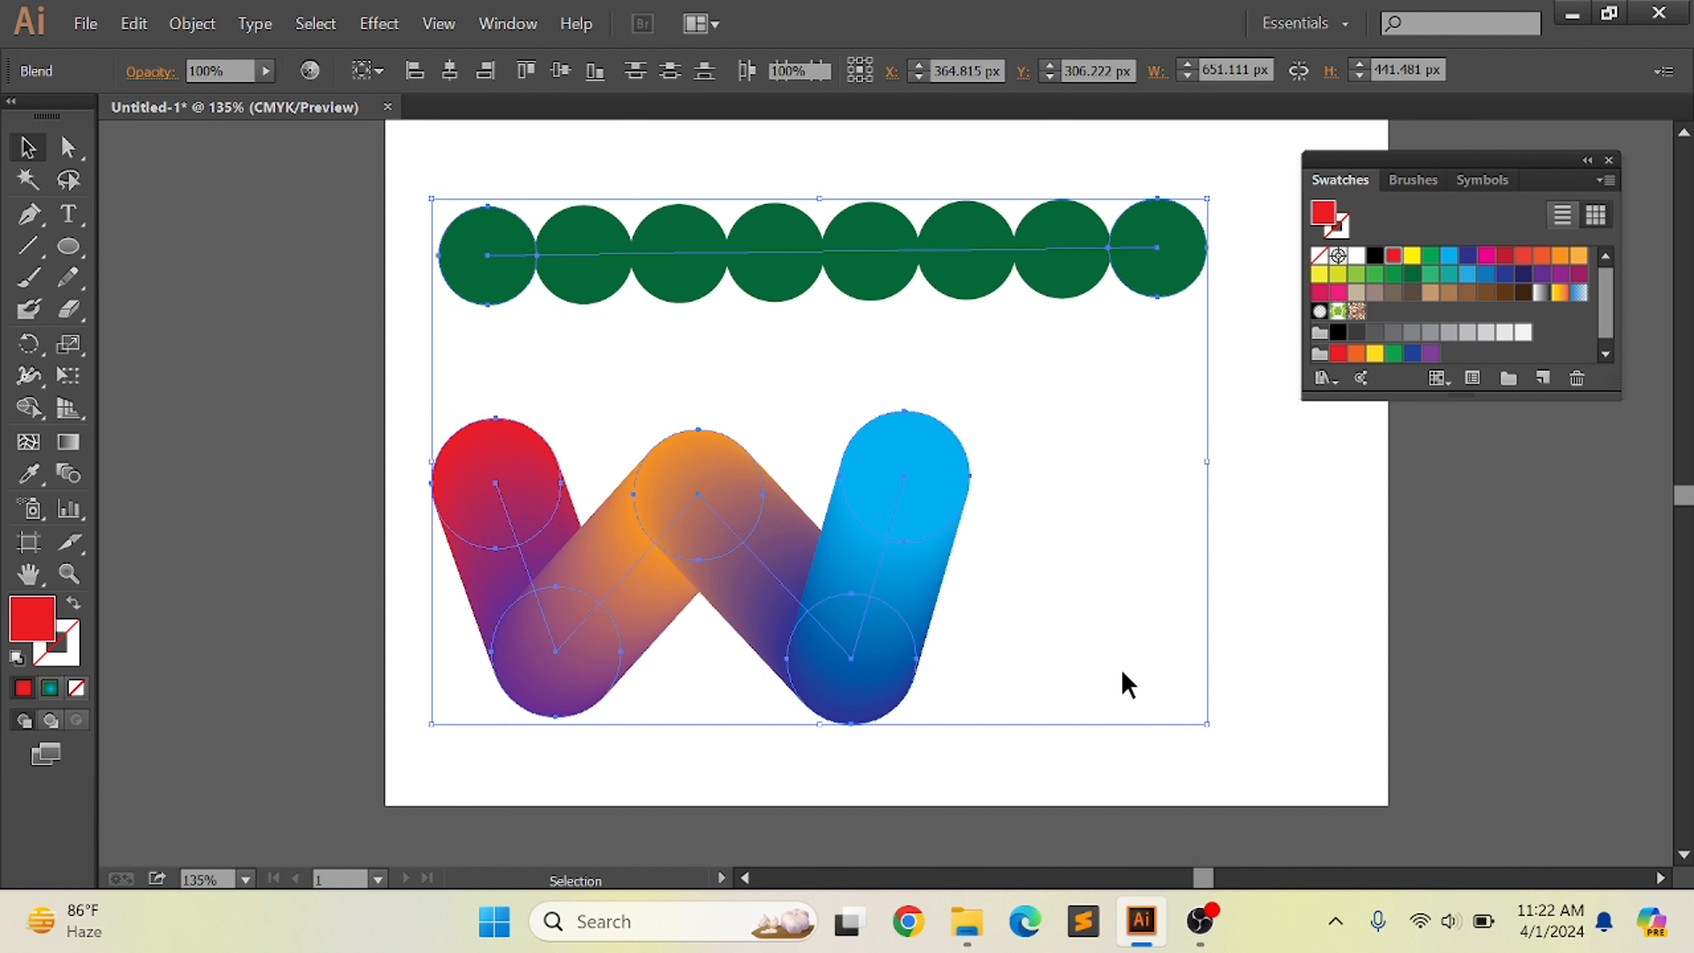
{"action": "key", "text": "Delete"}
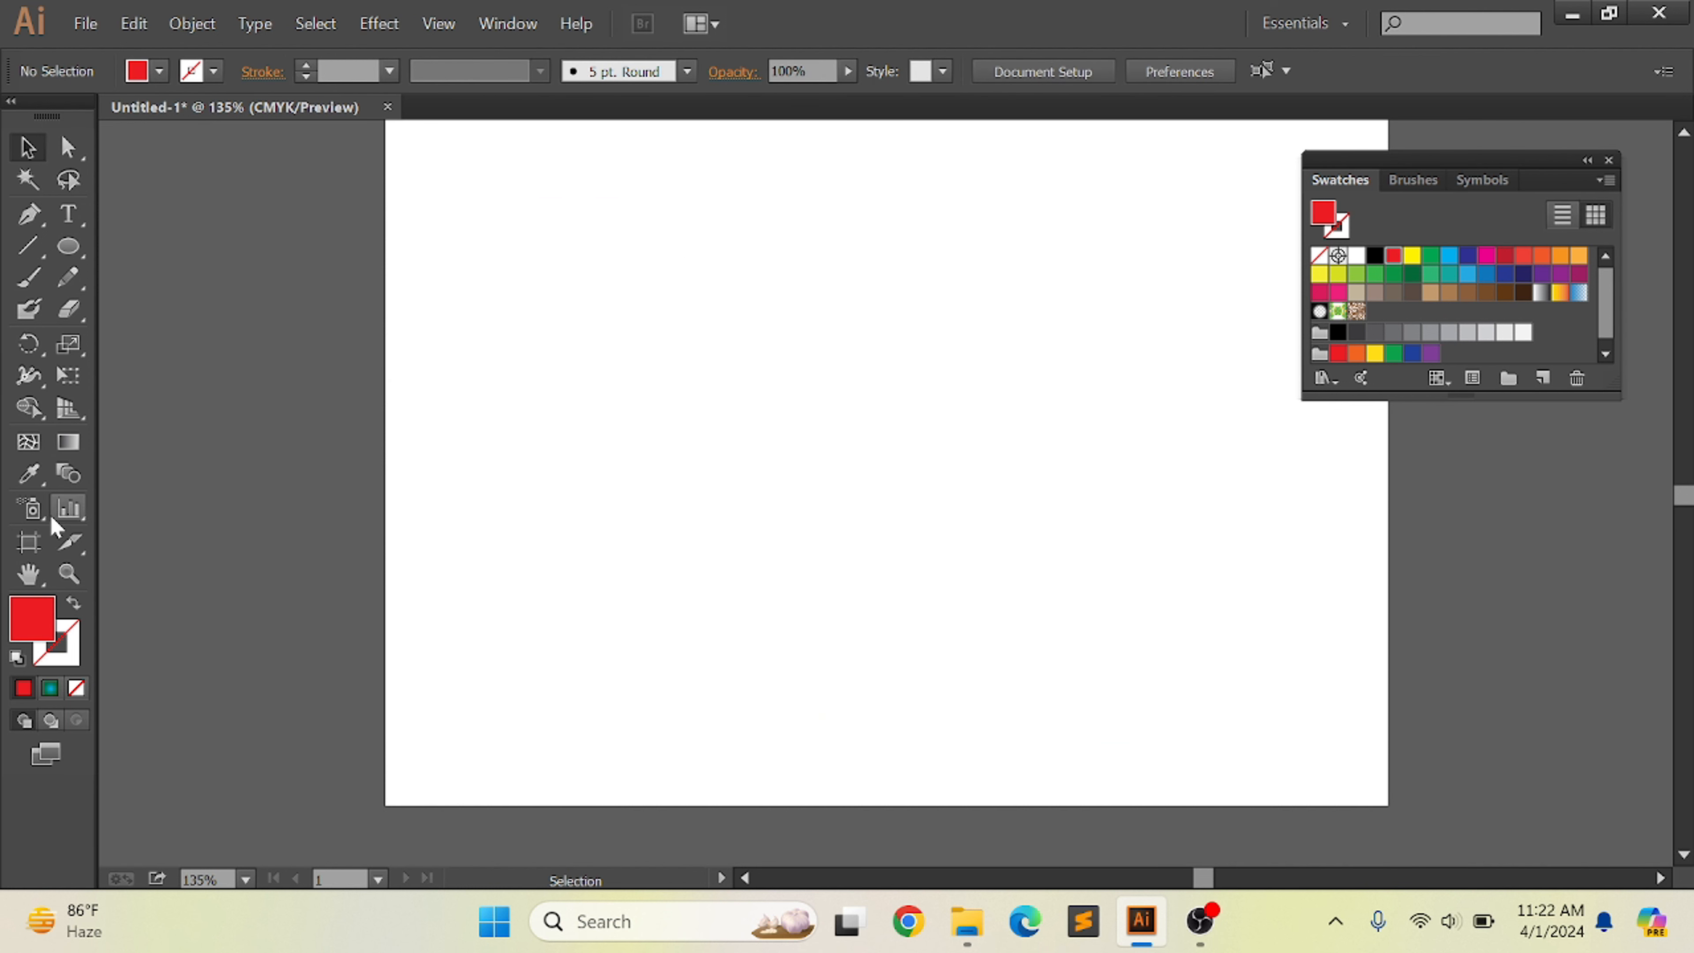
- Detach the Symbol Sprayer tool group so it floats, and place it beside the swatches
{"action": "left_click", "coordinate": [32, 509]}
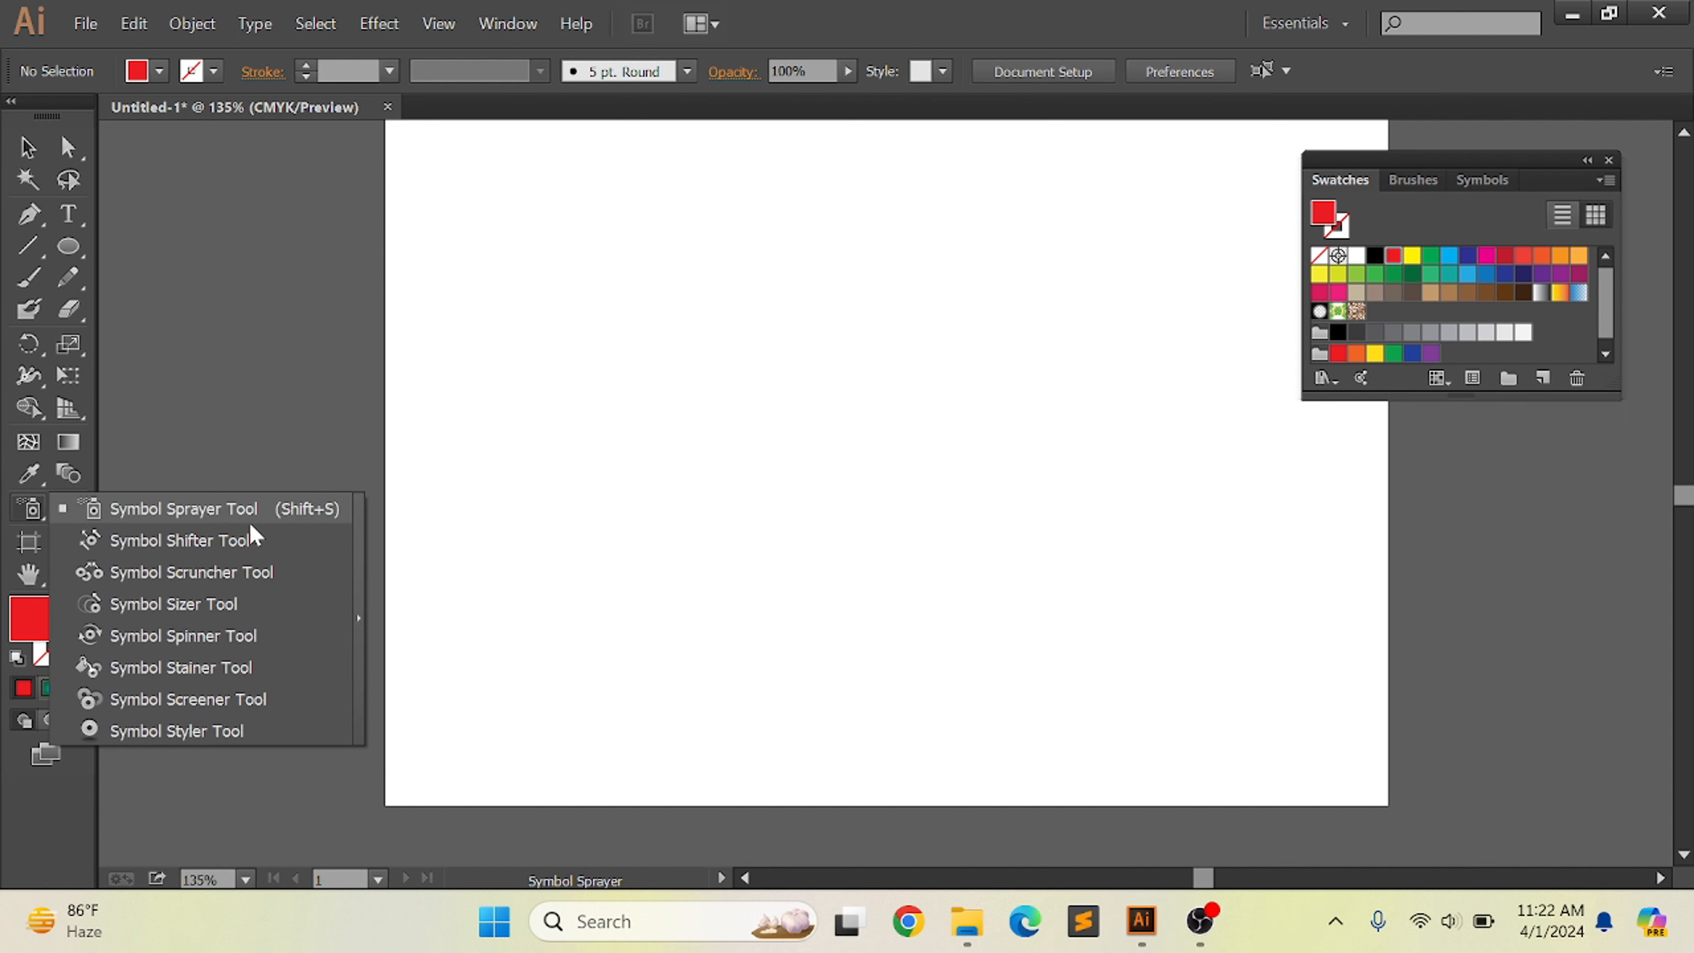
{"action": "left_click", "coordinate": [359, 619]}
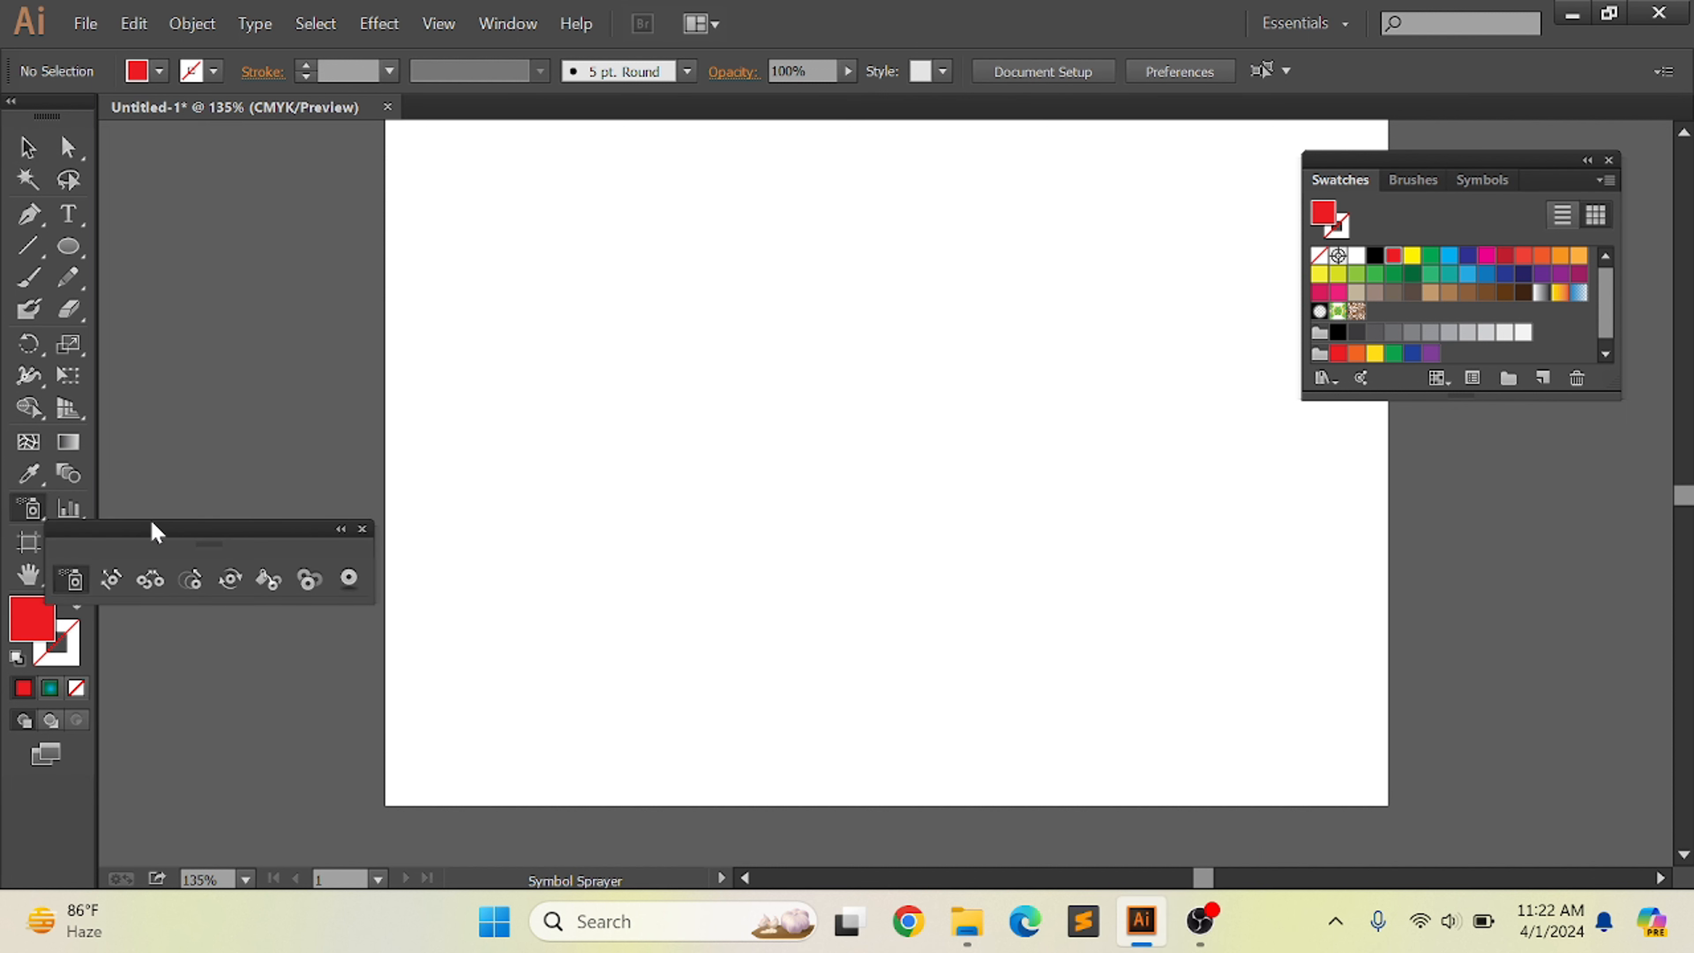
{"action": "left_click_drag", "start_coordinate": [155, 531], "coordinate": [1080, 156]}
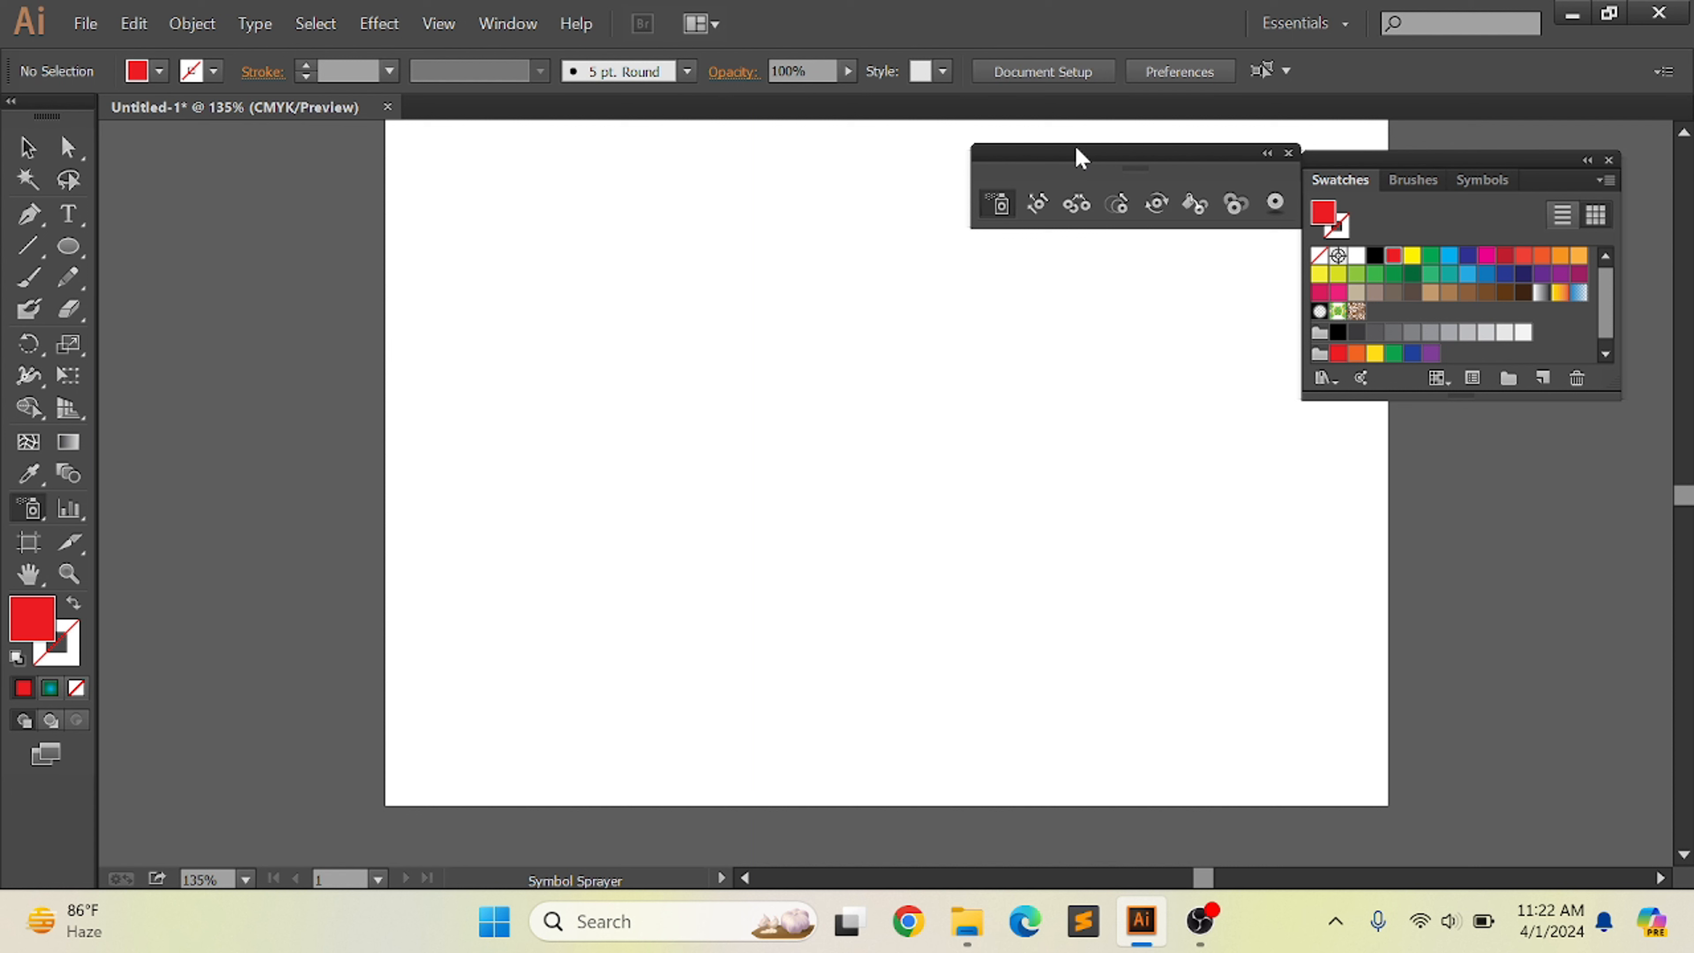
- Spray instances of the blue rectangular symbol onto the empty artboard with the Symbol Sprayer tool
{"action": "left_click", "coordinate": [1000, 205]}
{"action": "left_click", "coordinate": [635, 403]}
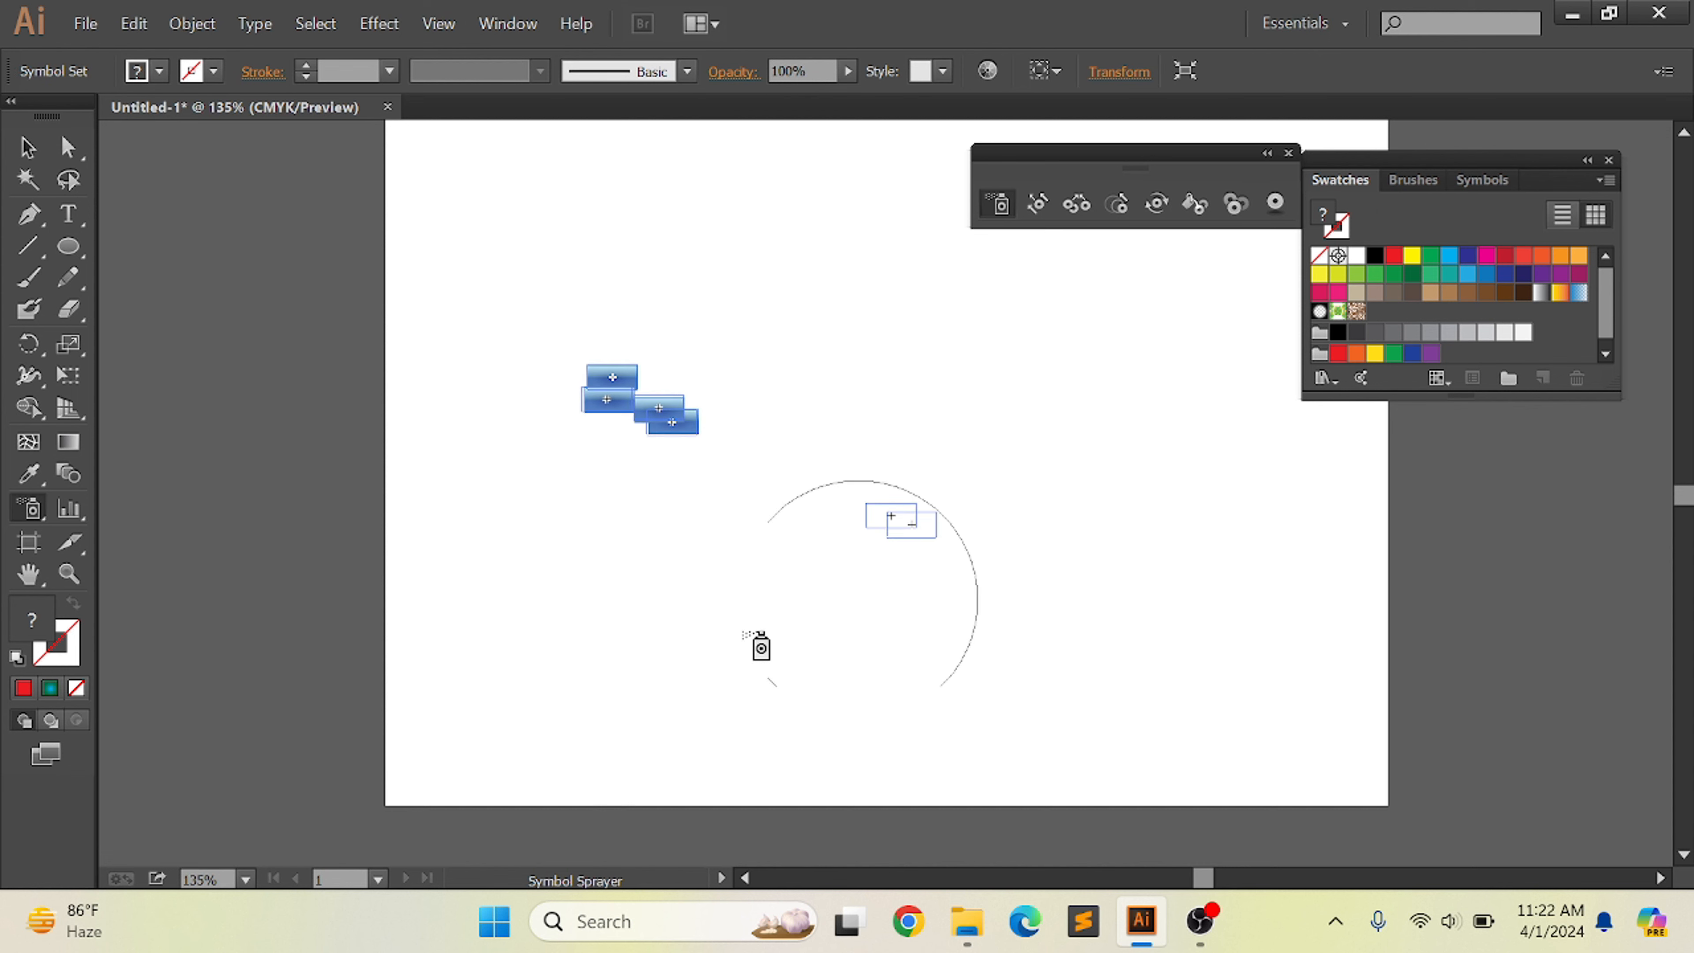